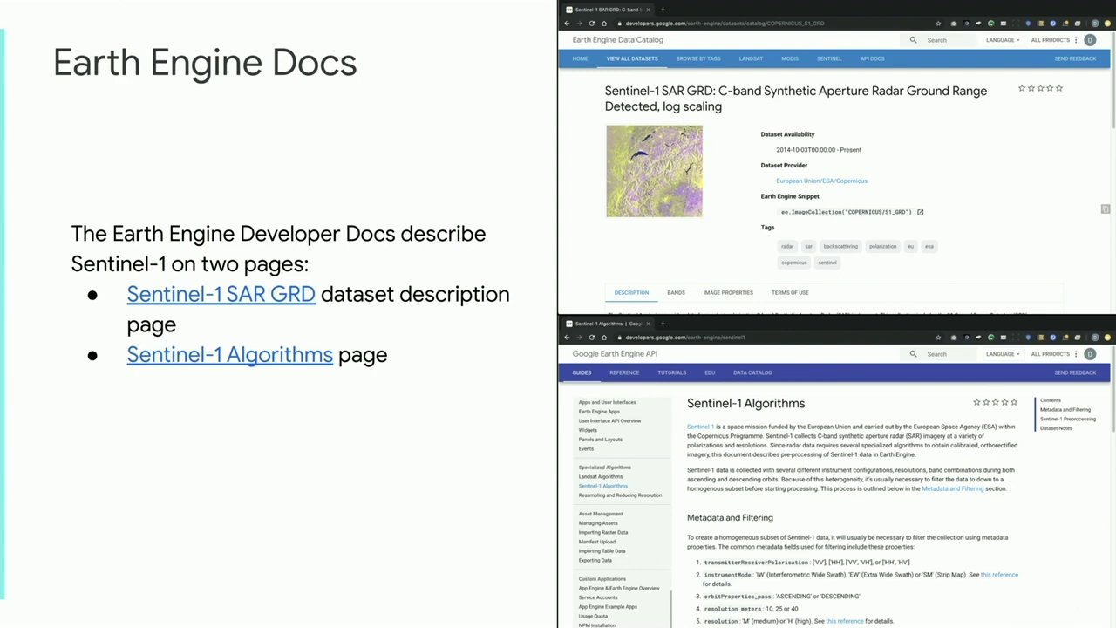
Step: Open the Earth Engine script linked on the Sentinel-1 Data Exploration slide and enlarge the page for readability
key(Right)
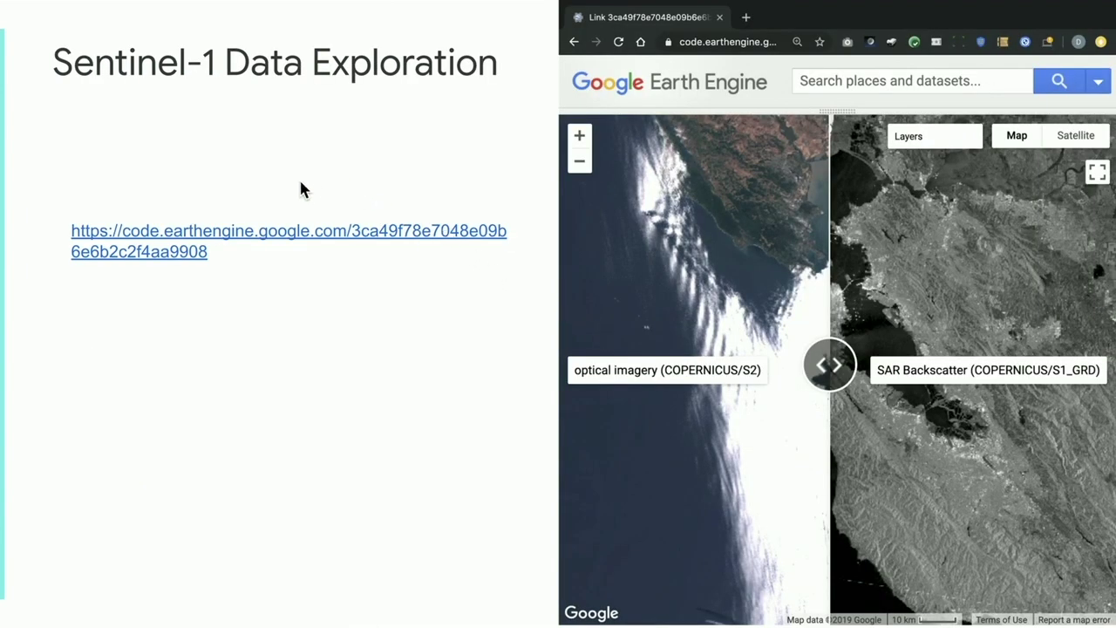
click(191, 234)
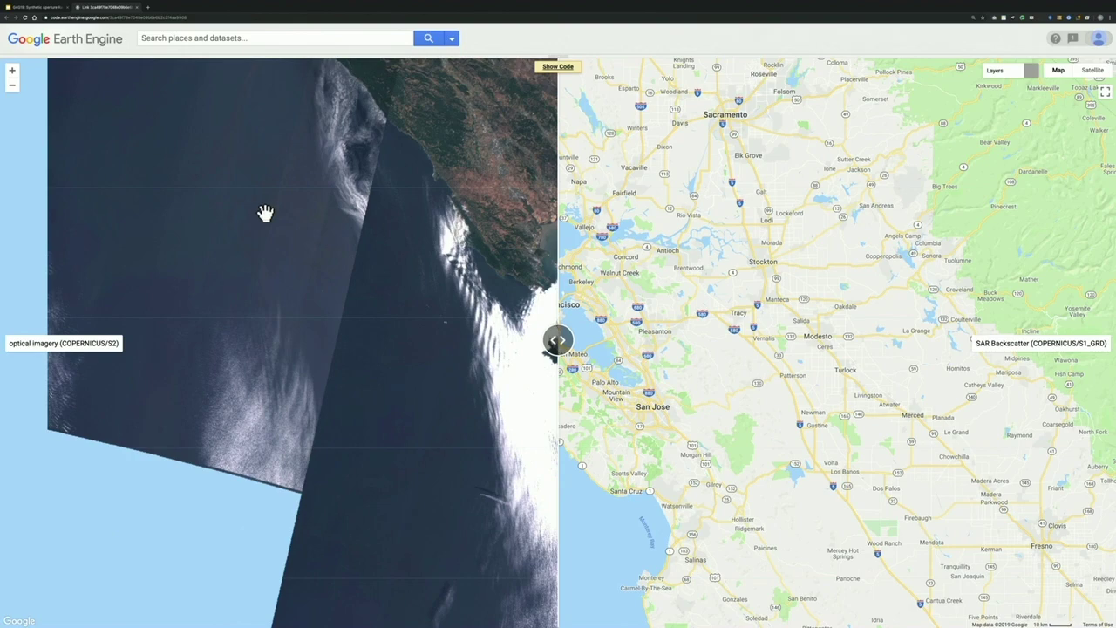
key(ctrl+plus)
key(ctrl+plus)
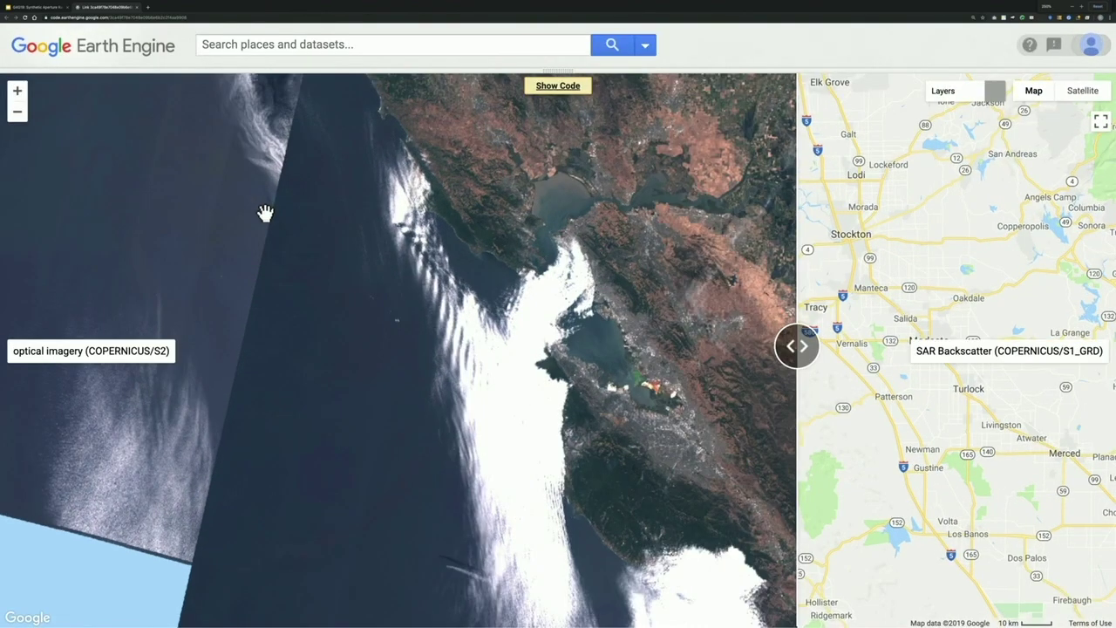
key(ctrl+plus)
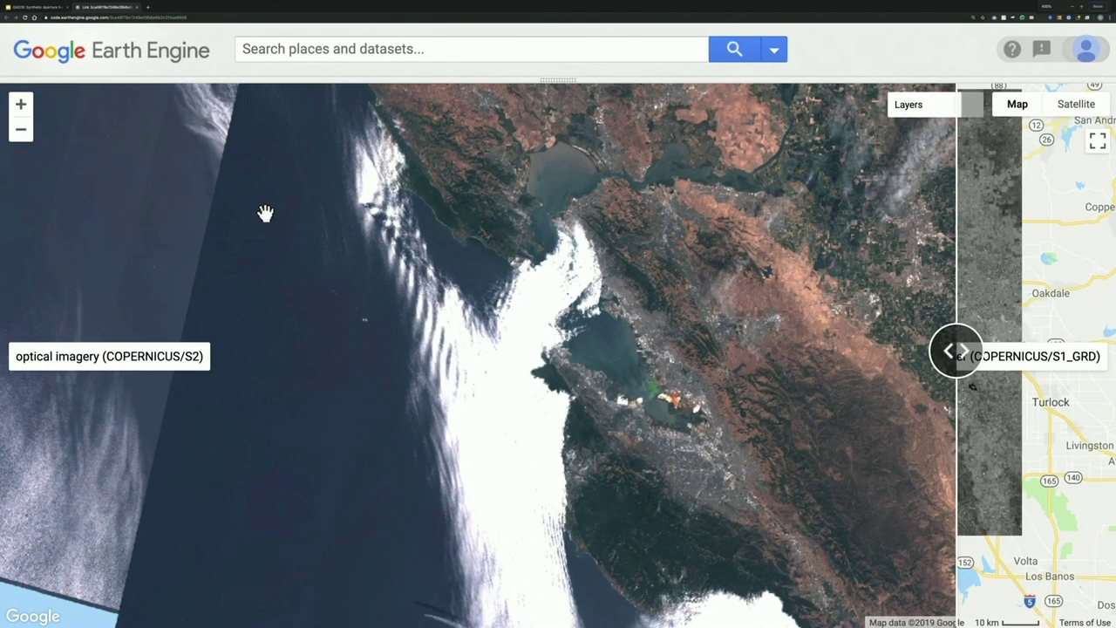
key(ctrl+plus)
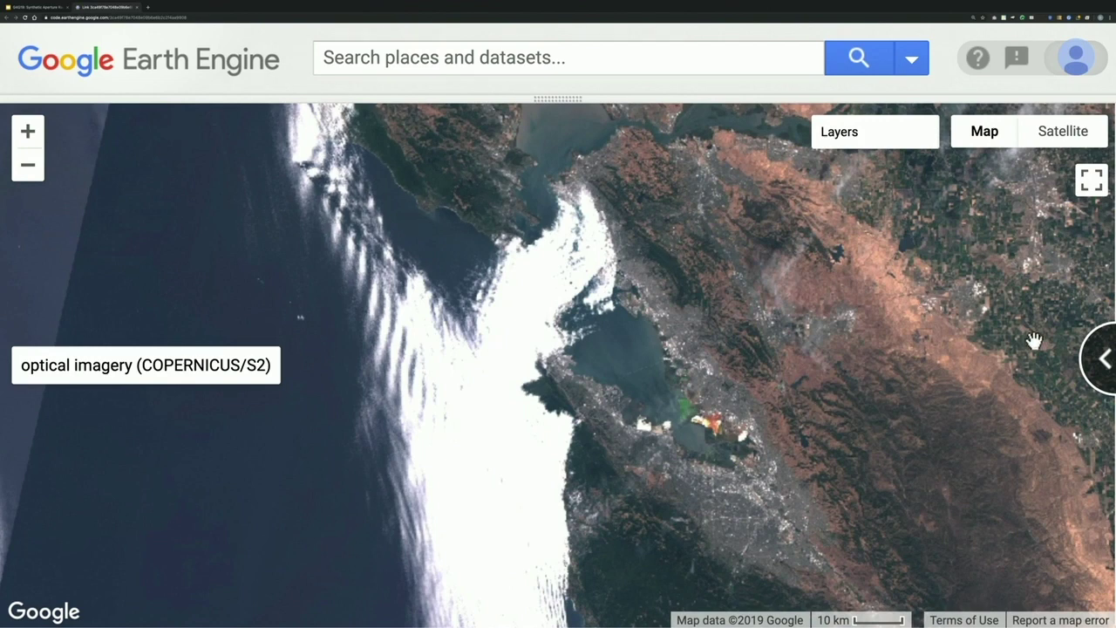
Step: Compare optical and SAR imagery around San Francisco Bay with the split divider near mid-map, and briefly reveal the script editor
drag(1090, 357, 540, 359)
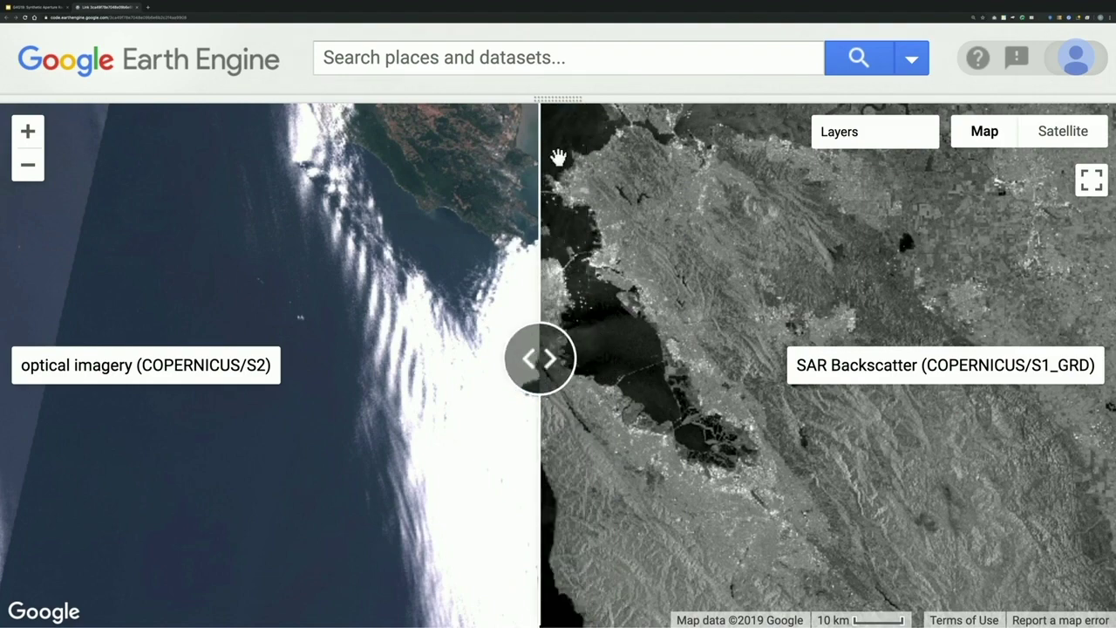
scroll(557, 166, up, 2)
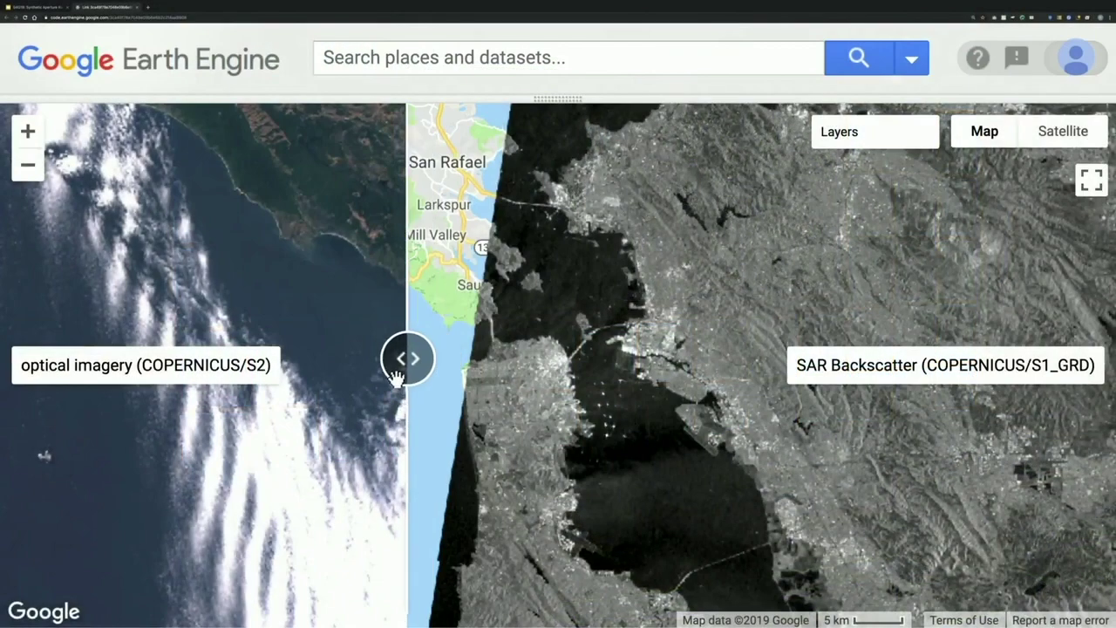
drag(406, 359, 538, 384)
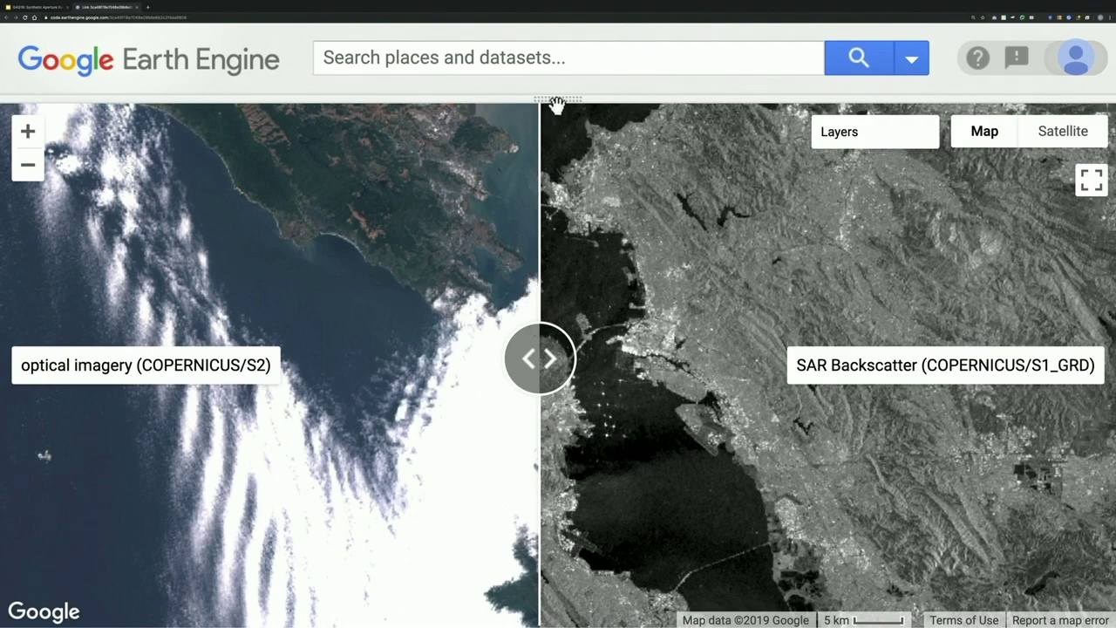
drag(555, 98, 497, 475)
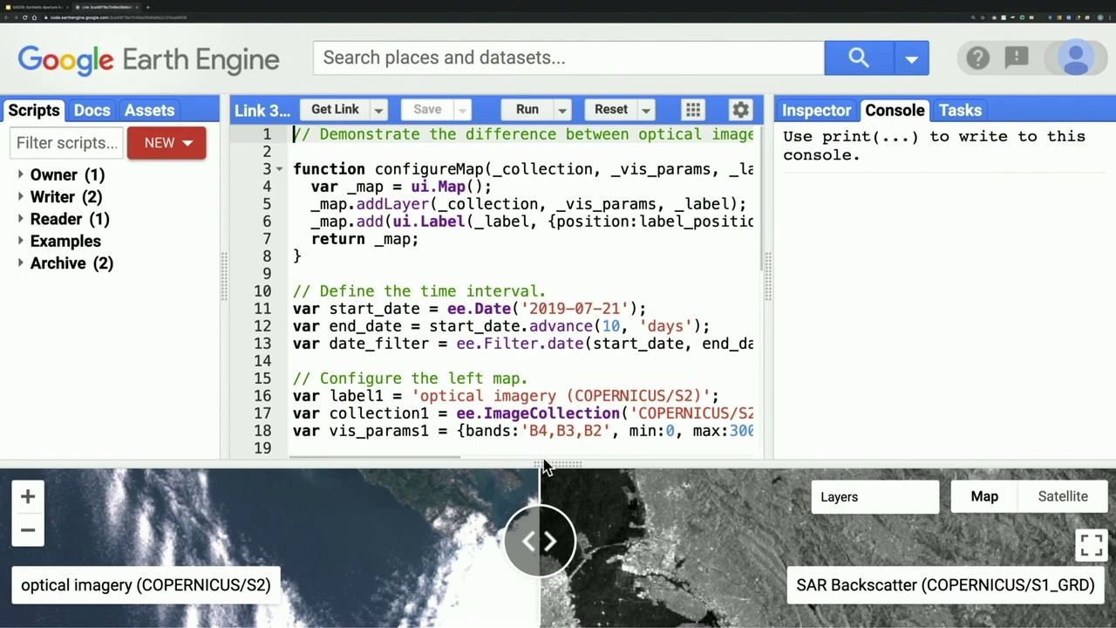
drag(546, 464, 550, 92)
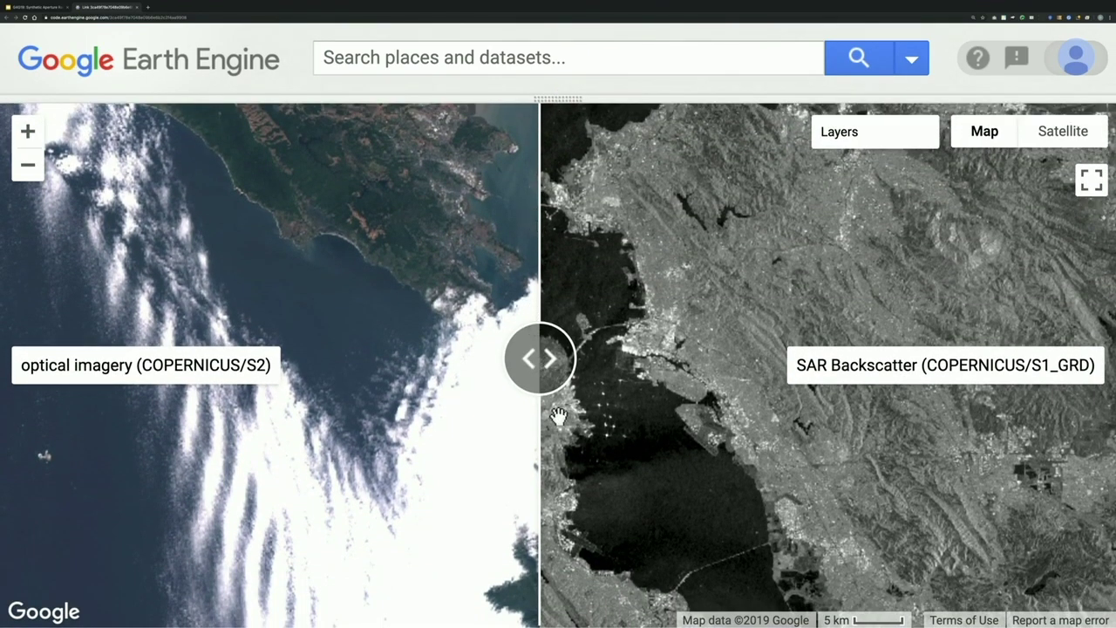
Step: Compare the optical and SAR layers over the city of San Francisco by shifting the split divider across the peninsula
scroll(557, 405, up, 3)
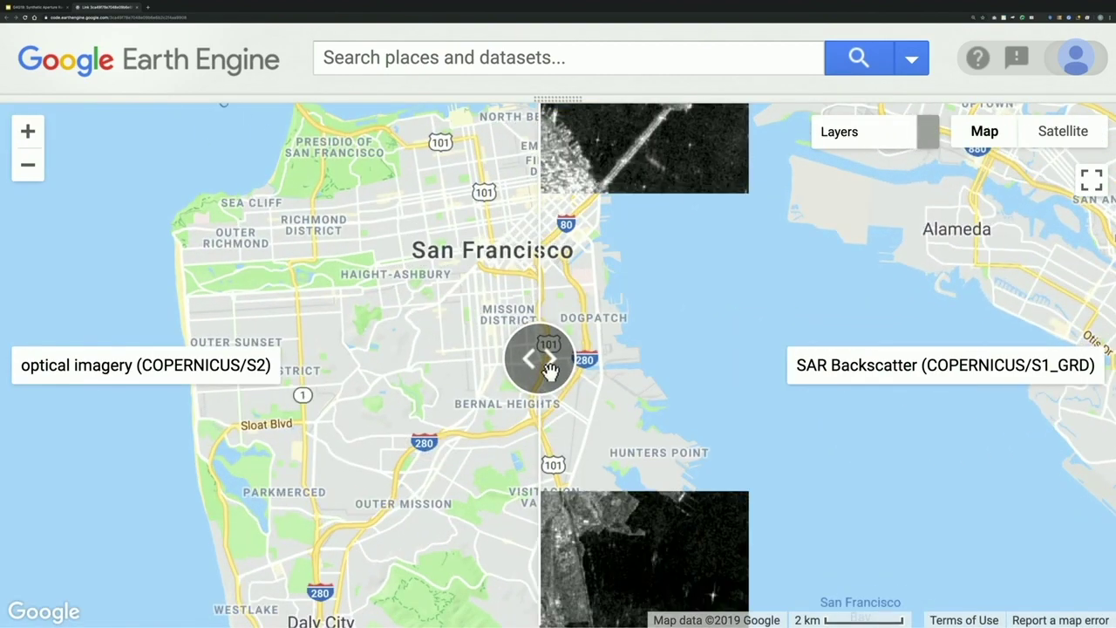
drag(541, 367, 234, 399)
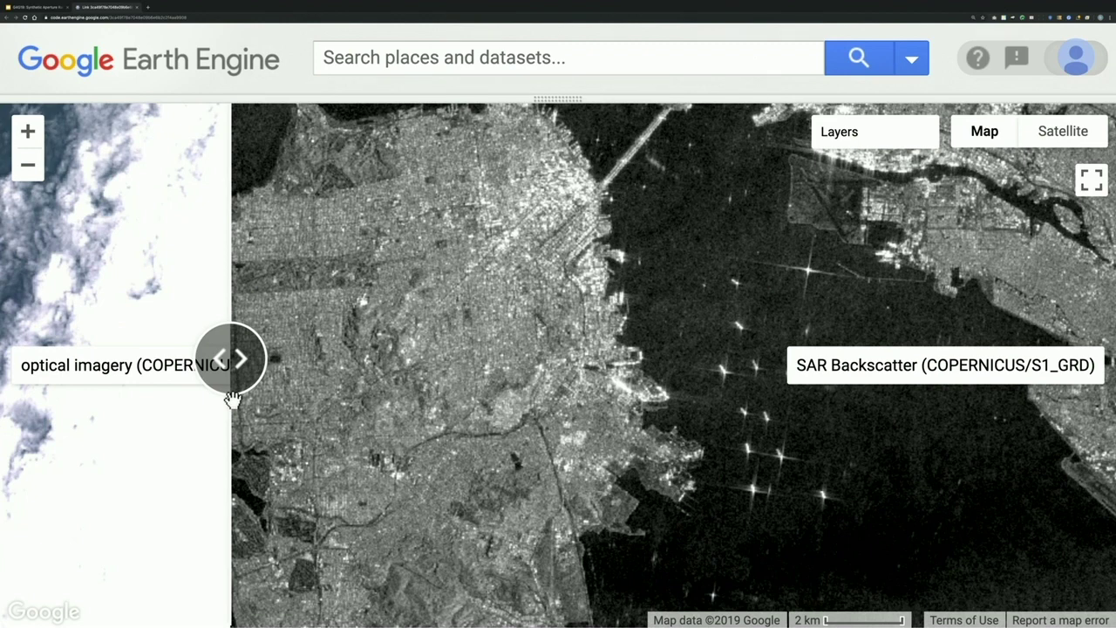
drag(232, 397, 384, 484)
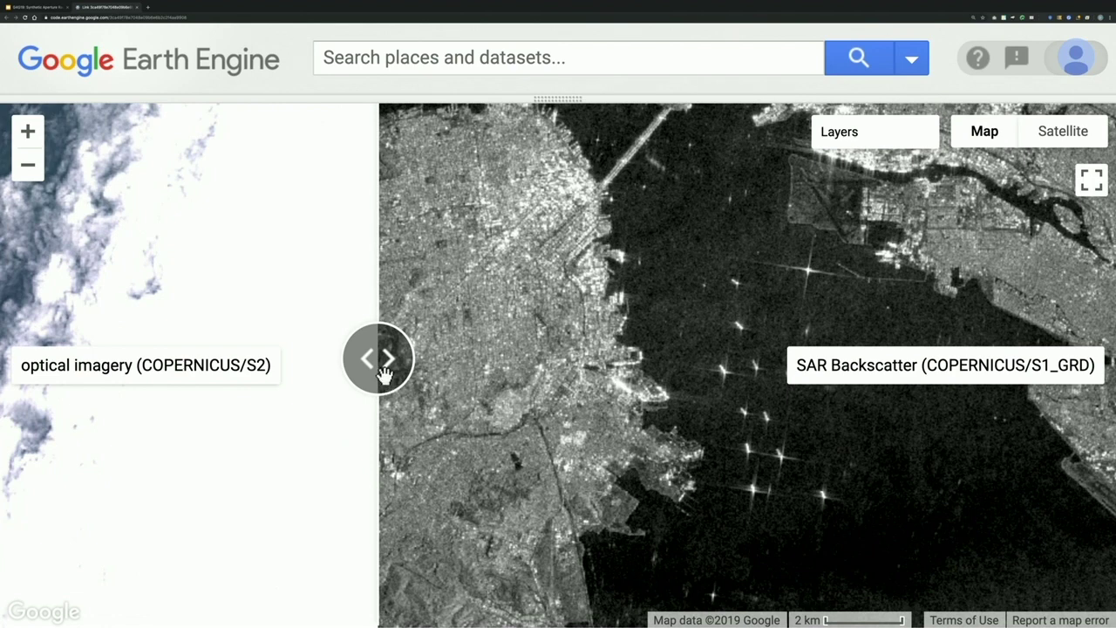
drag(388, 359, 491, 365)
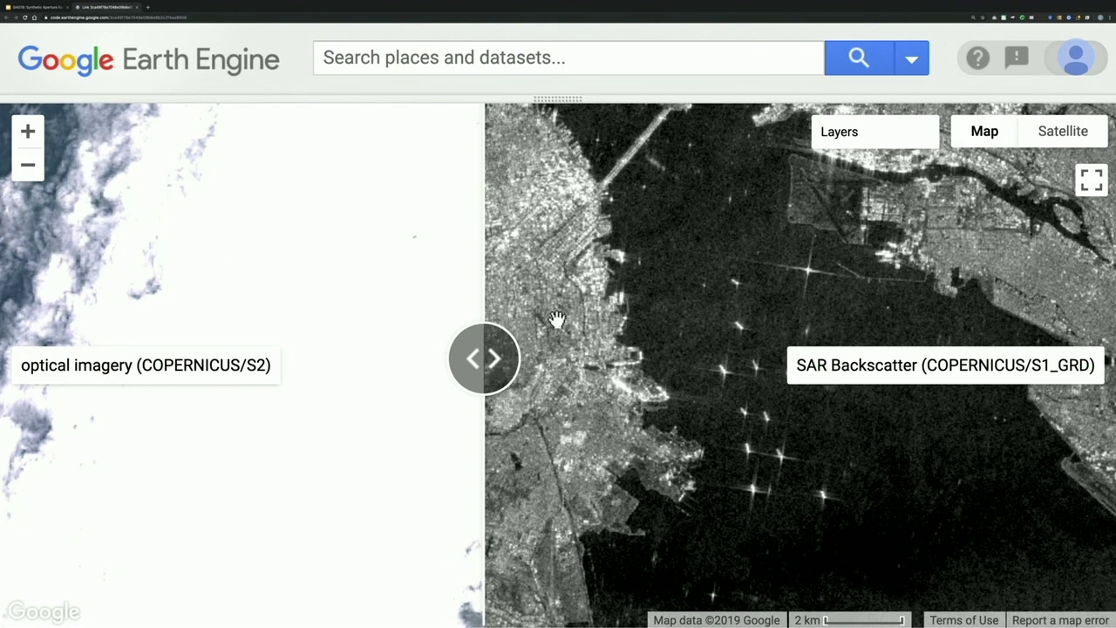
Step: Examine the bright ship reflections in the SAR layer on the bay east of Hunters Point
drag(667, 353, 607, 293)
scroll(668, 316, up, 1)
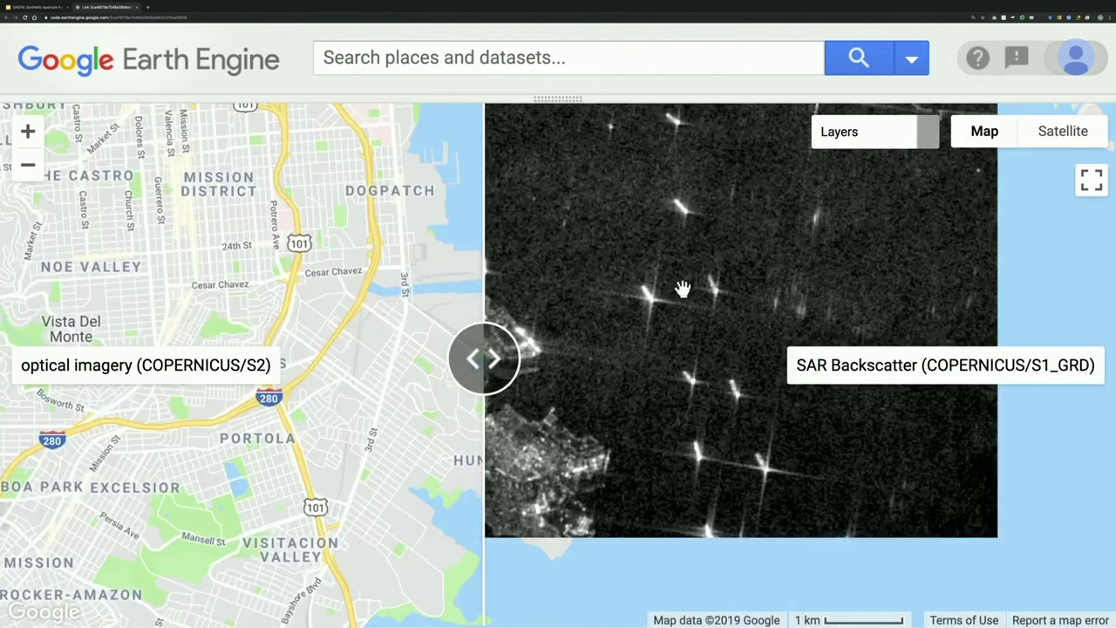
drag(672, 319, 652, 307)
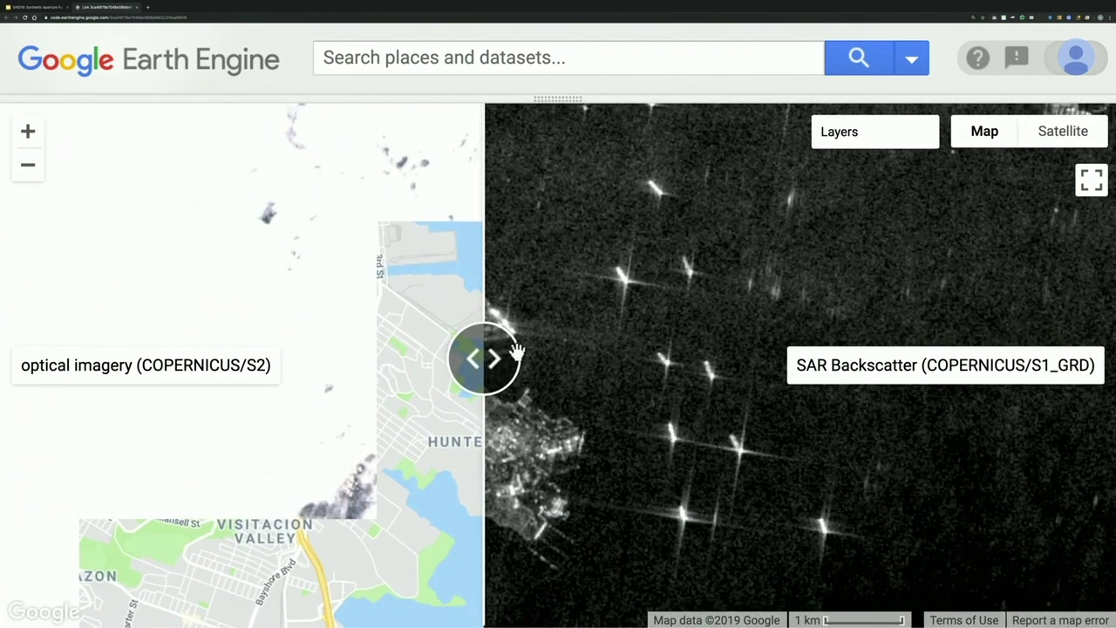
drag(488, 356, 353, 352)
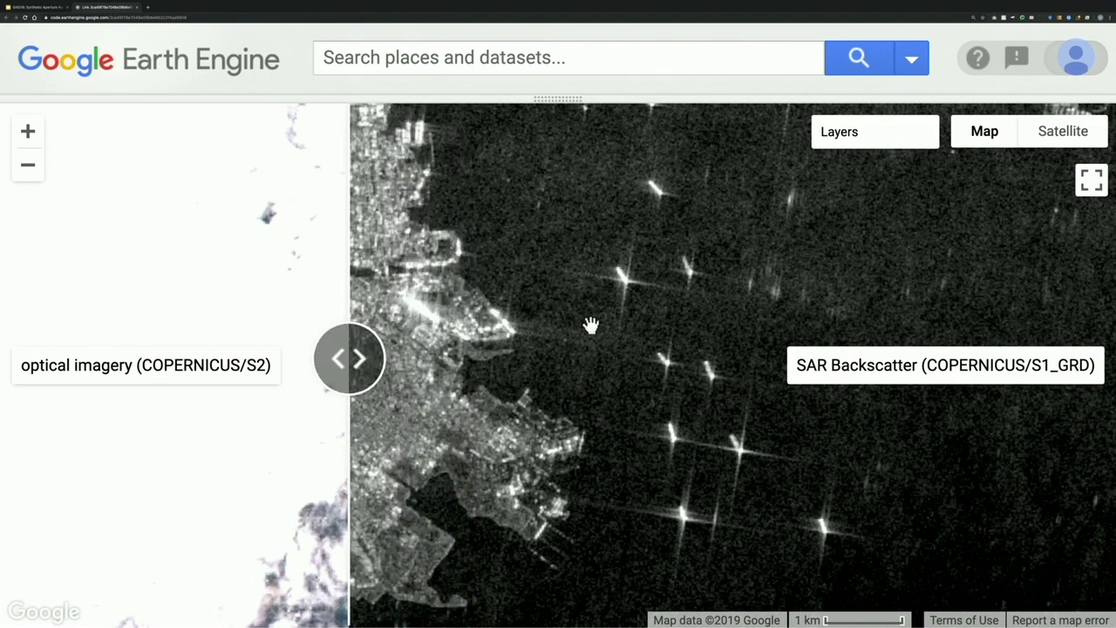
drag(590, 323, 543, 311)
scroll(555, 309, up, 1)
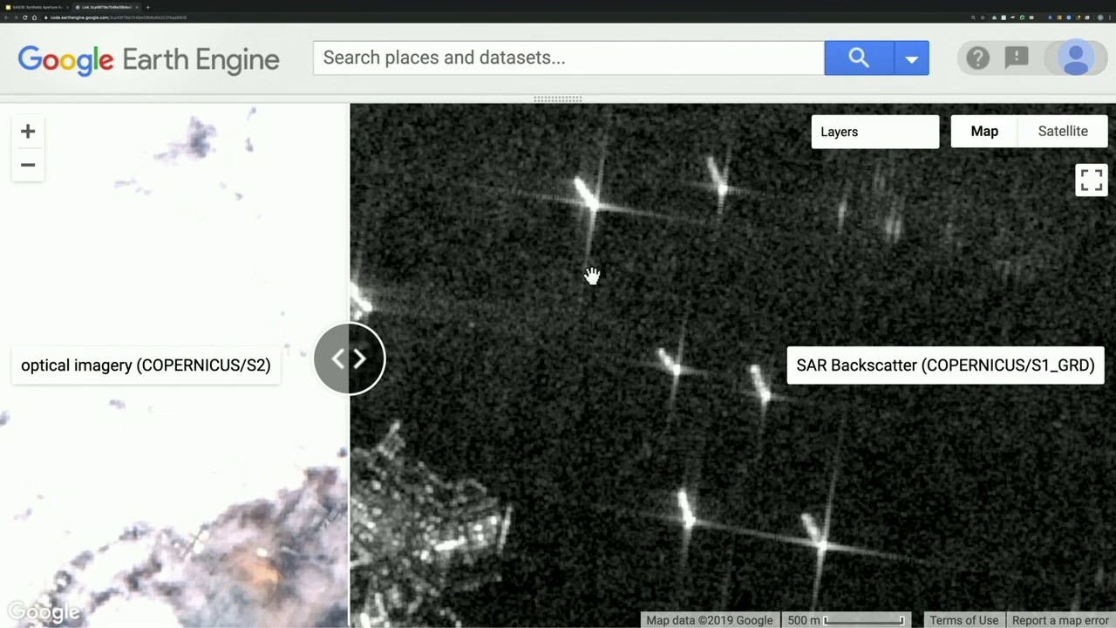
scroll(592, 275, down, 2)
scroll(592, 276, up, 1)
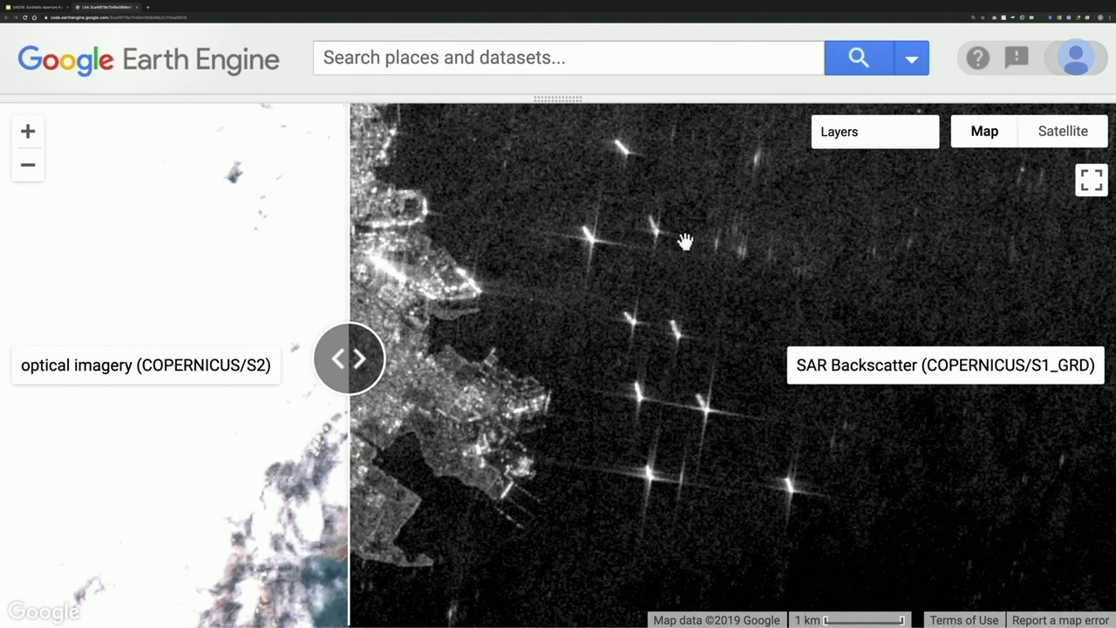
Step: Examine the SAR backscatter of the open water in the southern part of San Francisco Bay
scroll(684, 242, down, 2)
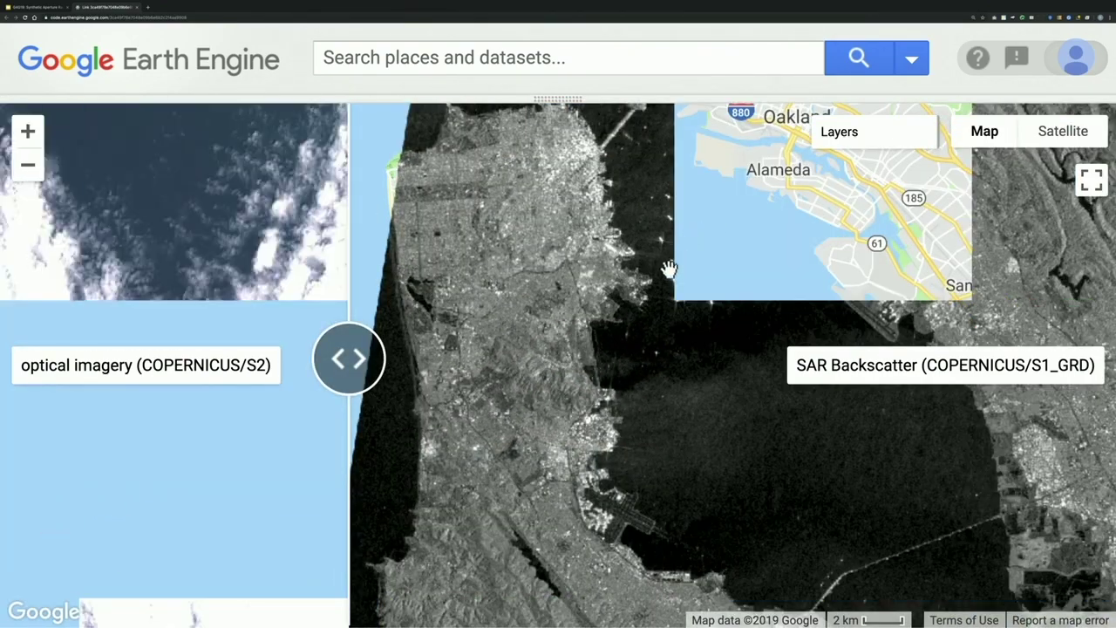
drag(654, 361, 585, 340)
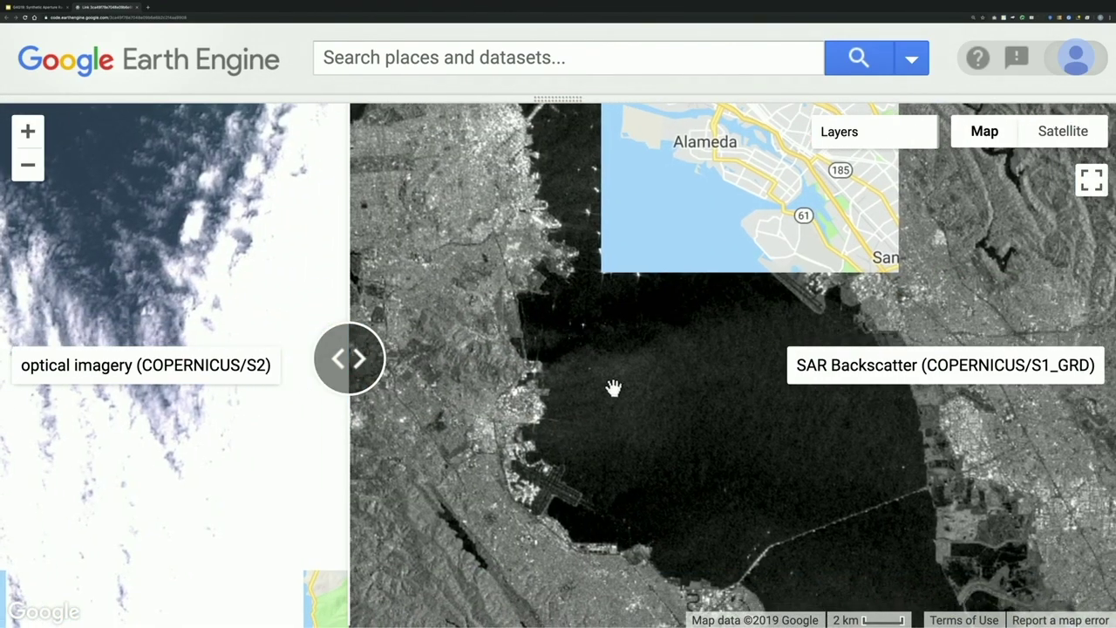
scroll(637, 391, up, 2)
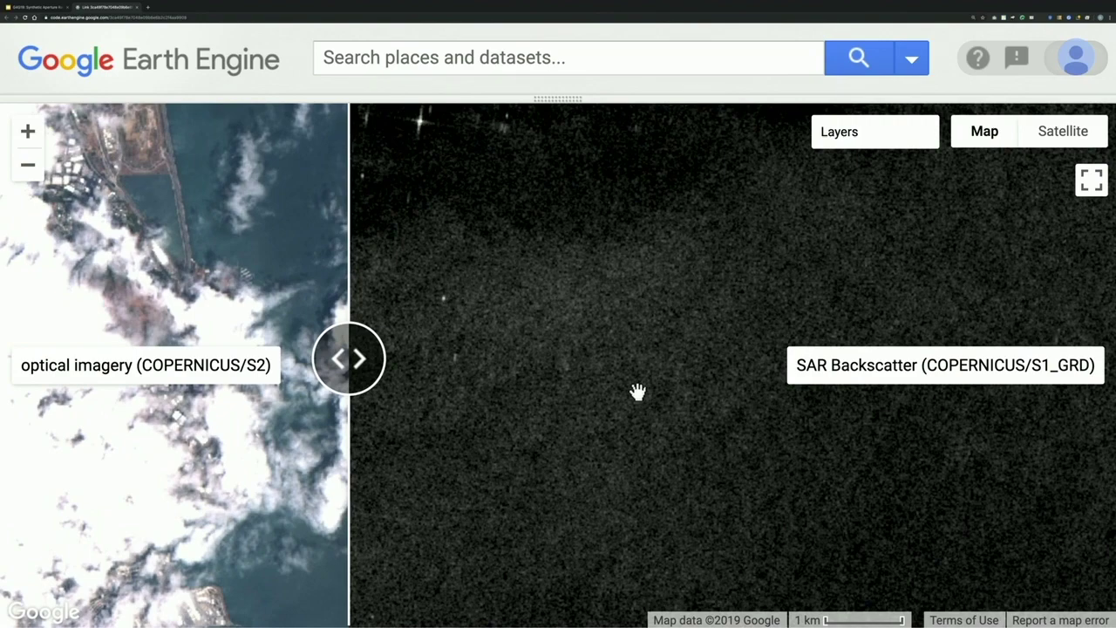
scroll(637, 393, down, 5)
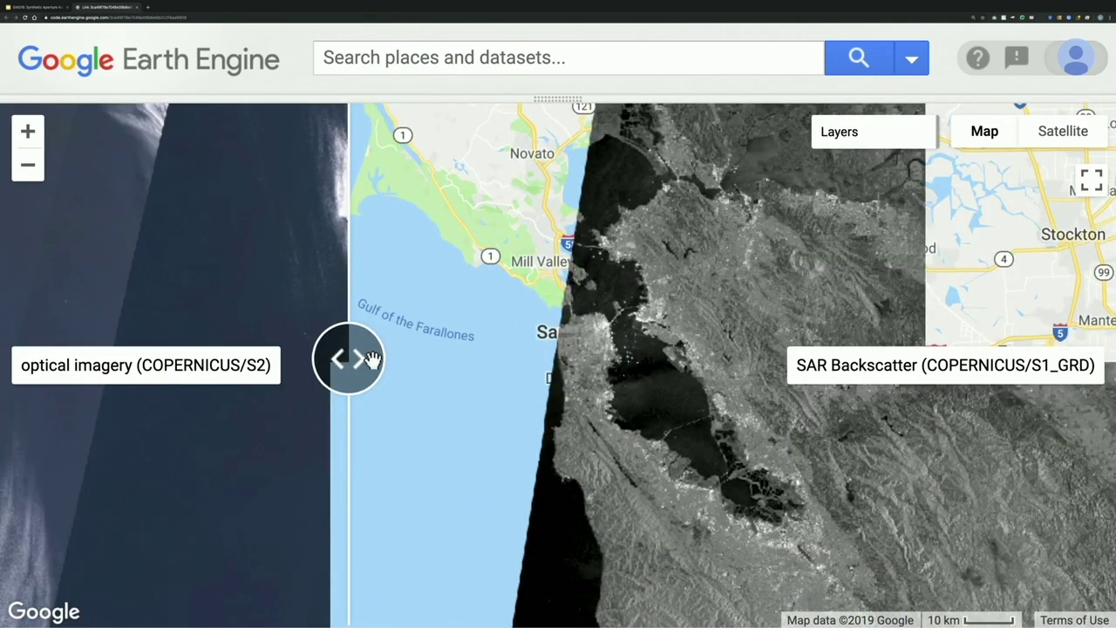
Step: Compare the optical and SAR image coverage across the western United States with the split divider near mid-map
drag(359, 357, 533, 365)
scroll(552, 379, down, 3)
scroll(584, 372, down, 2)
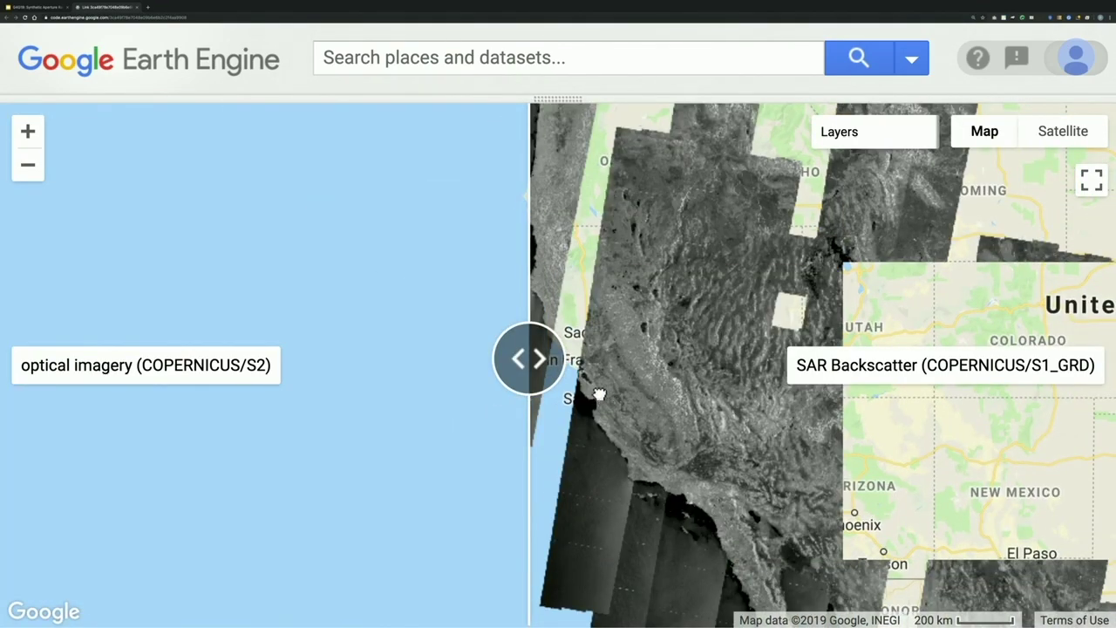
drag(600, 398, 593, 375)
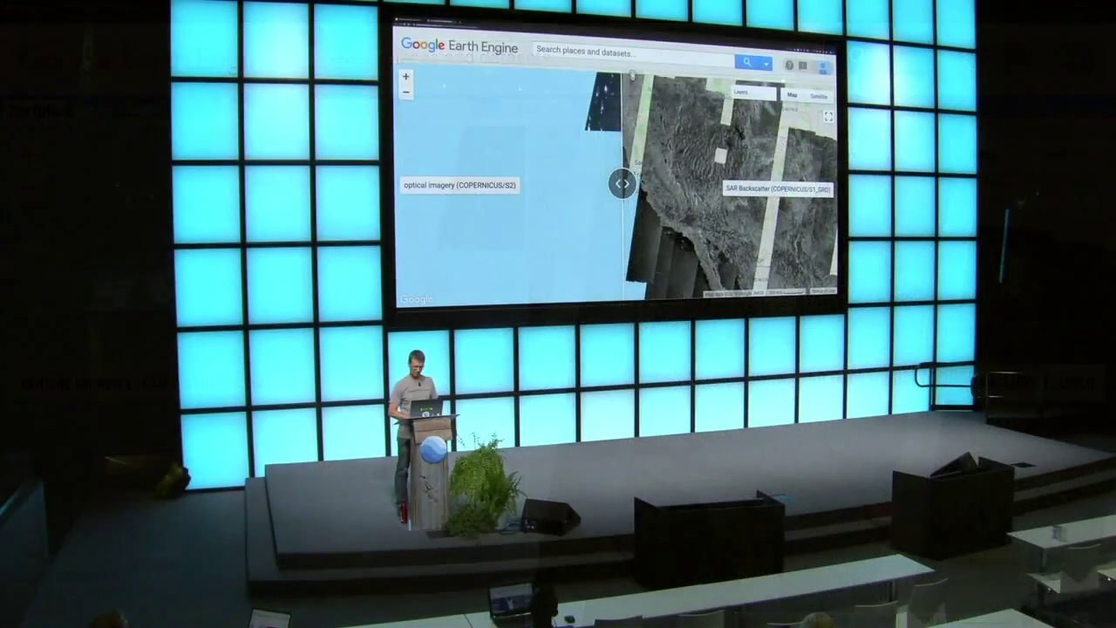
Step: Reveal the script editor above the map and widen it by narrowing the console and script list areas
drag(555, 98, 554, 405)
drag(618, 200, 618, 224)
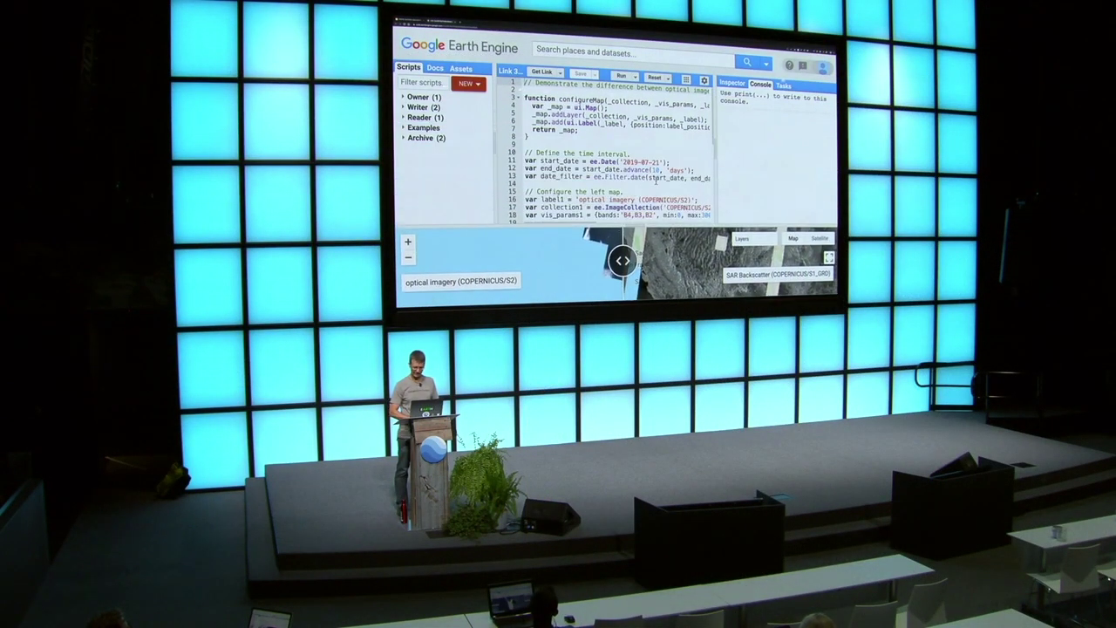
drag(716, 158, 754, 159)
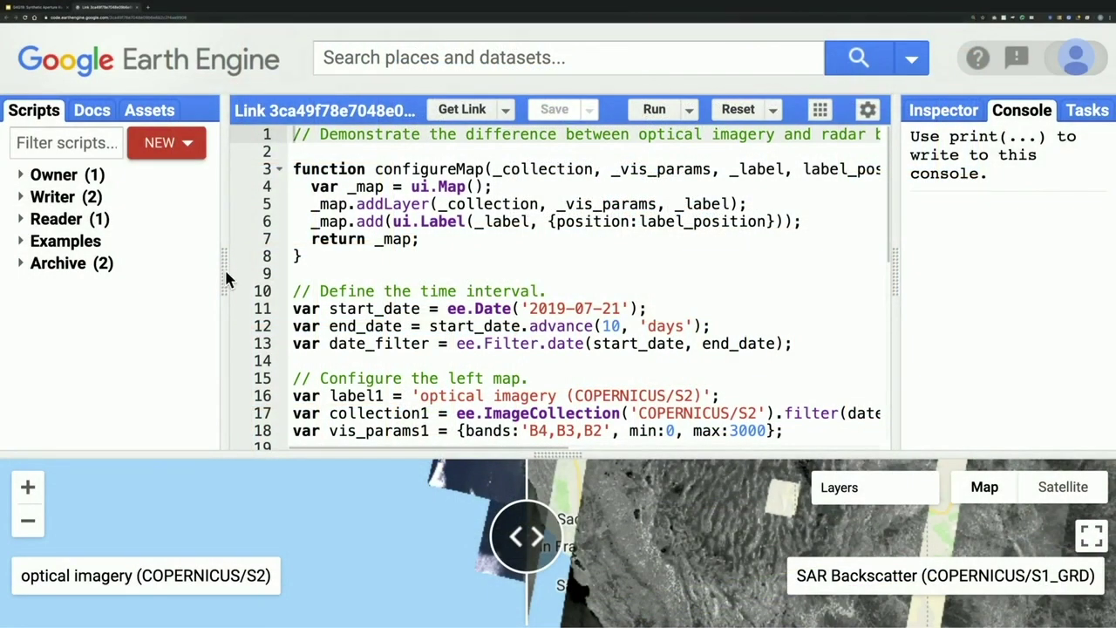
drag(224, 272, 98, 272)
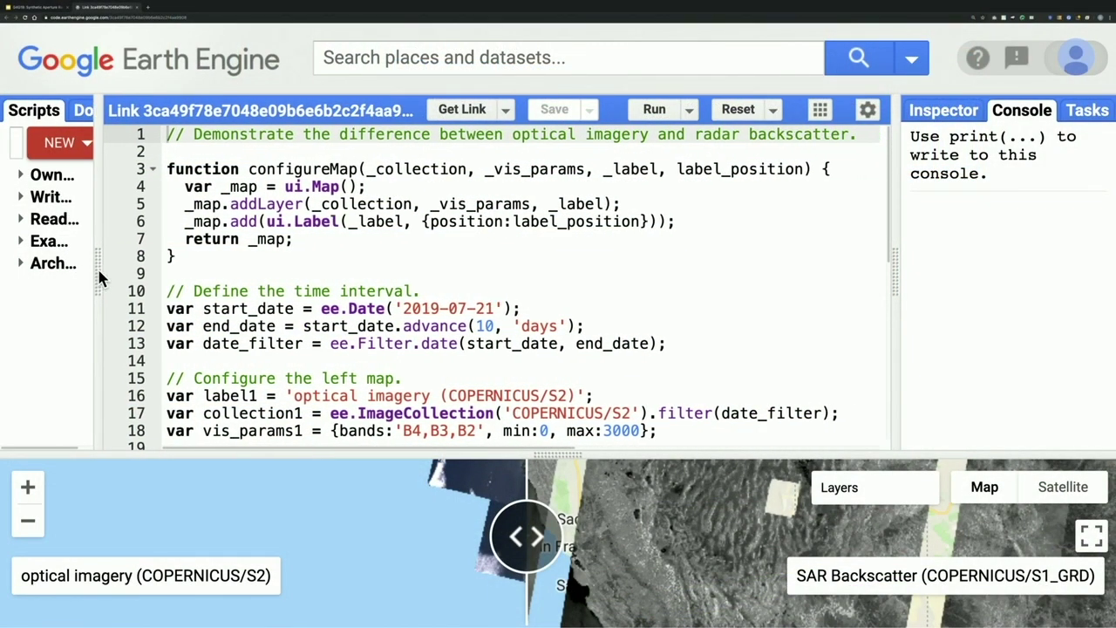
Step: Examine the script's time interval code, highlighting the end_date definition and the ee.Filter.date call
scroll(238, 277, down, 5)
scroll(238, 278, up, 2)
scroll(238, 277, up, 1)
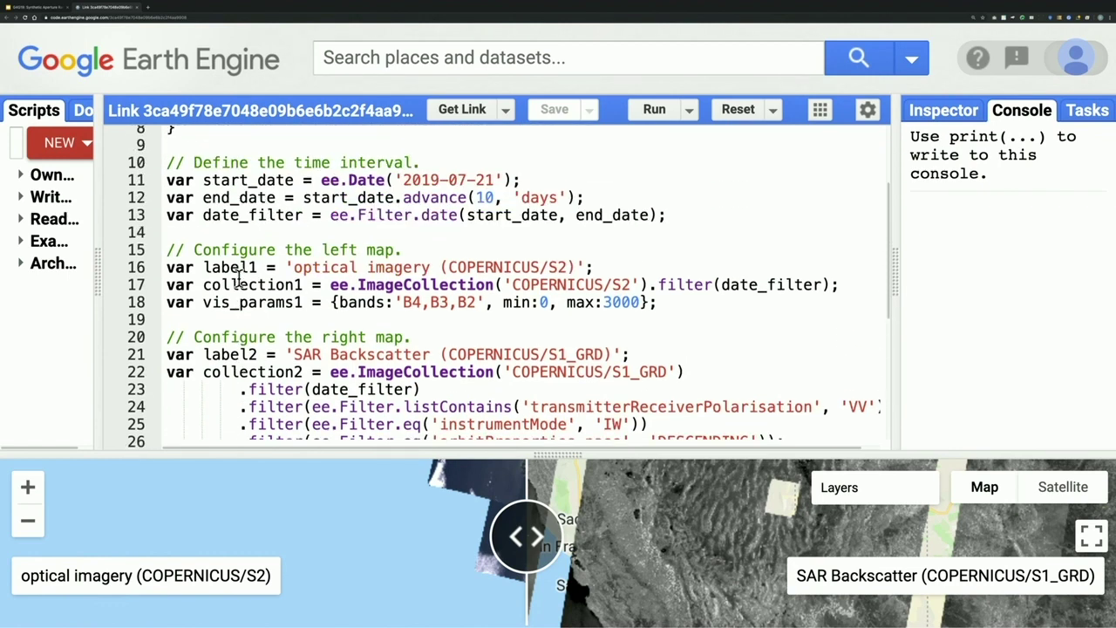
scroll(238, 277, down, 1)
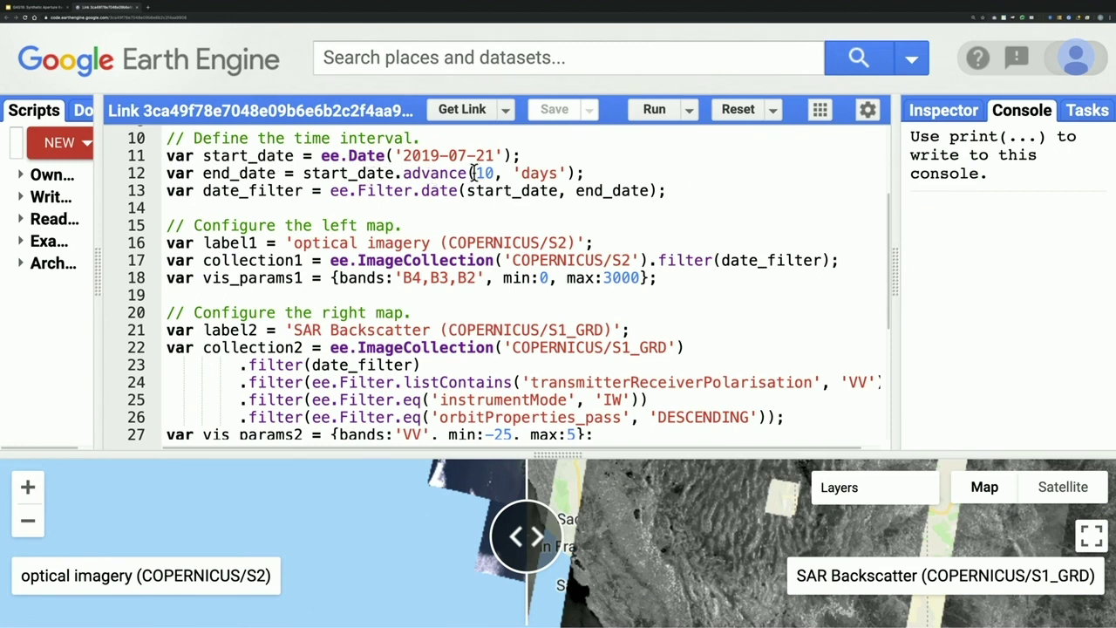
drag(591, 172, 193, 170)
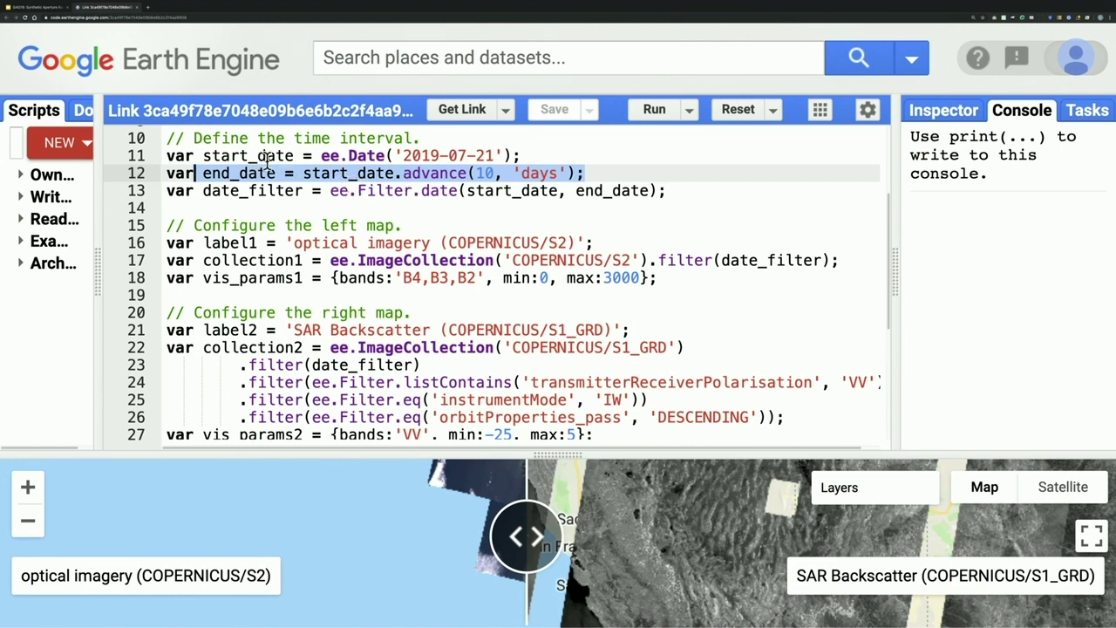
click(441, 190)
drag(411, 190, 331, 190)
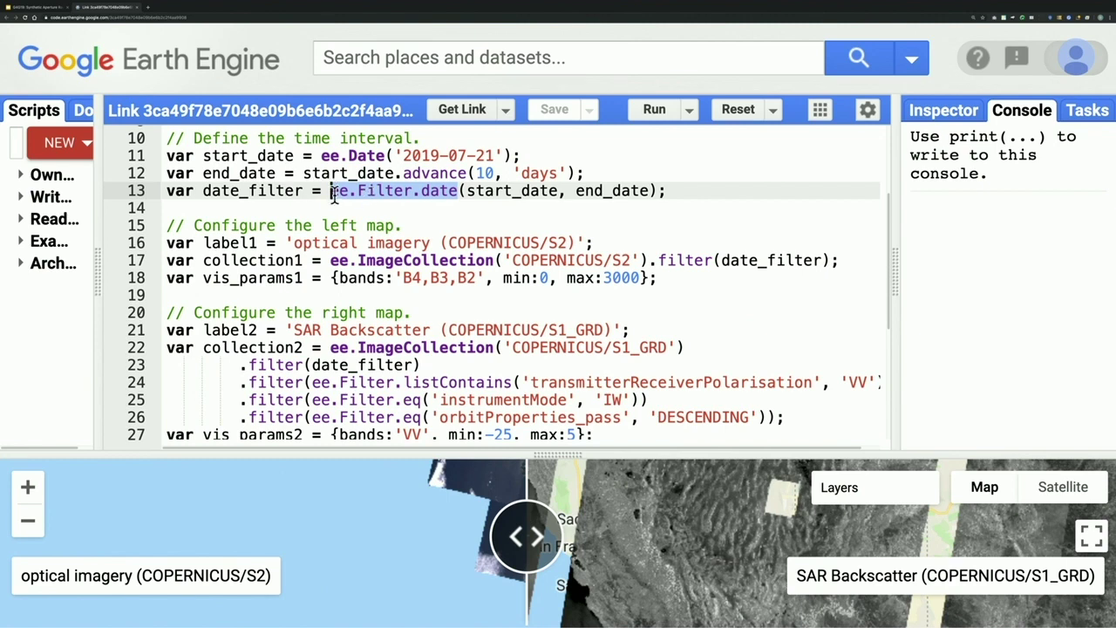
Step: Highlight the date_filter variable and examine where it is applied in the optical and SAR collection definitions
double_click(268, 190)
scroll(327, 214, down, 5)
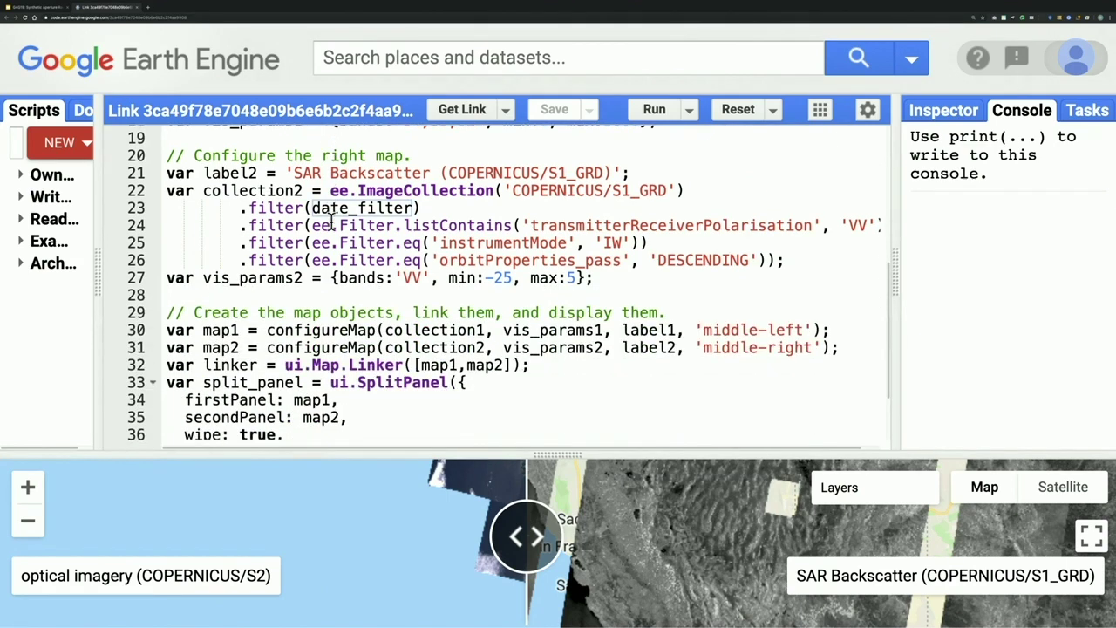
scroll(331, 220, up, 5)
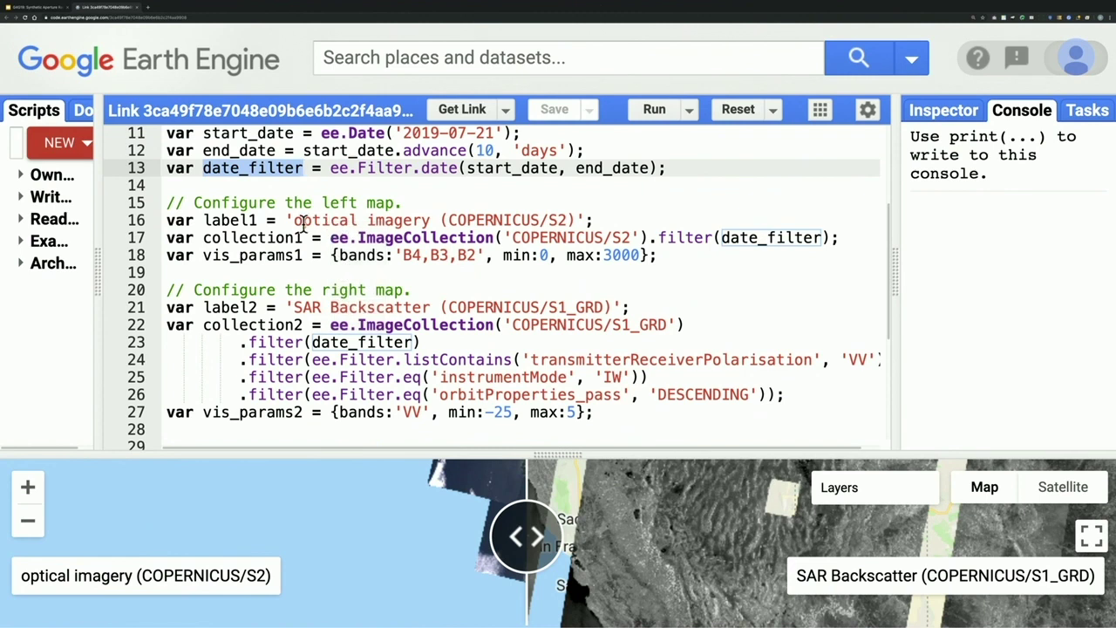
scroll(303, 223, down, 2)
scroll(300, 224, up, 1)
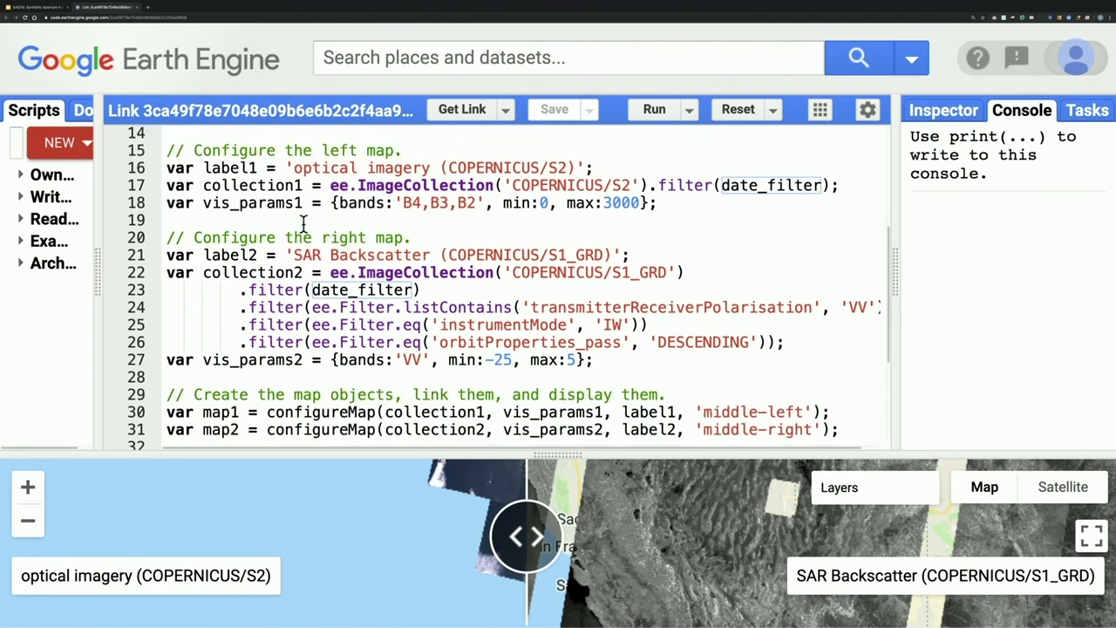
Step: Examine the optical map configuration, highlighting the label1 and collection1 lines and the bands, min and max of vis_params1
click(663, 202)
drag(634, 202, 402, 202)
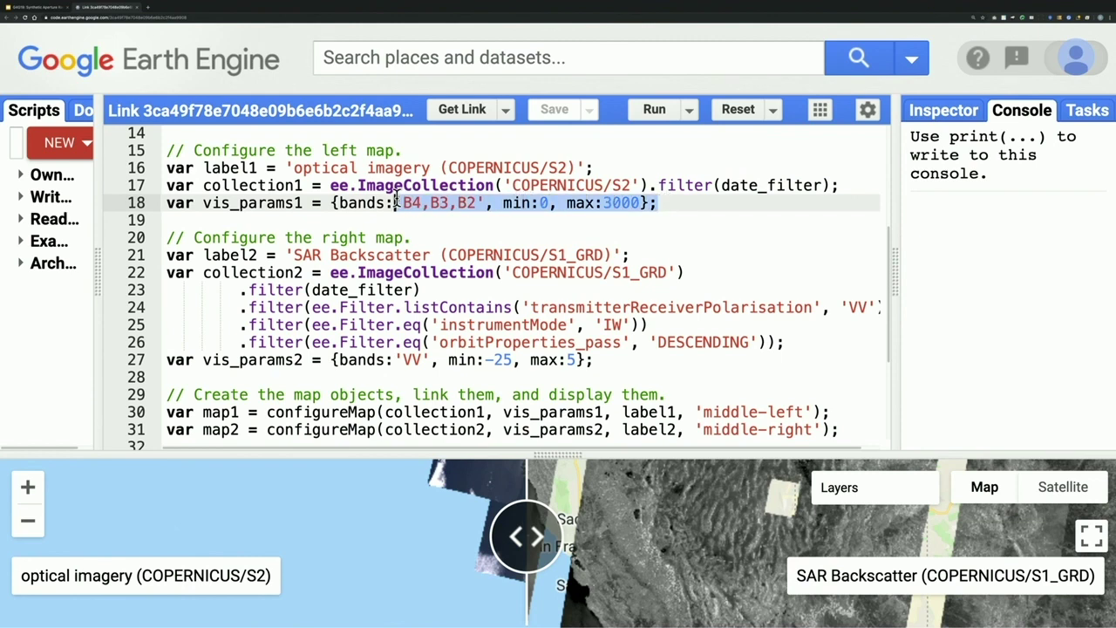
click(385, 168)
triple_click(384, 168)
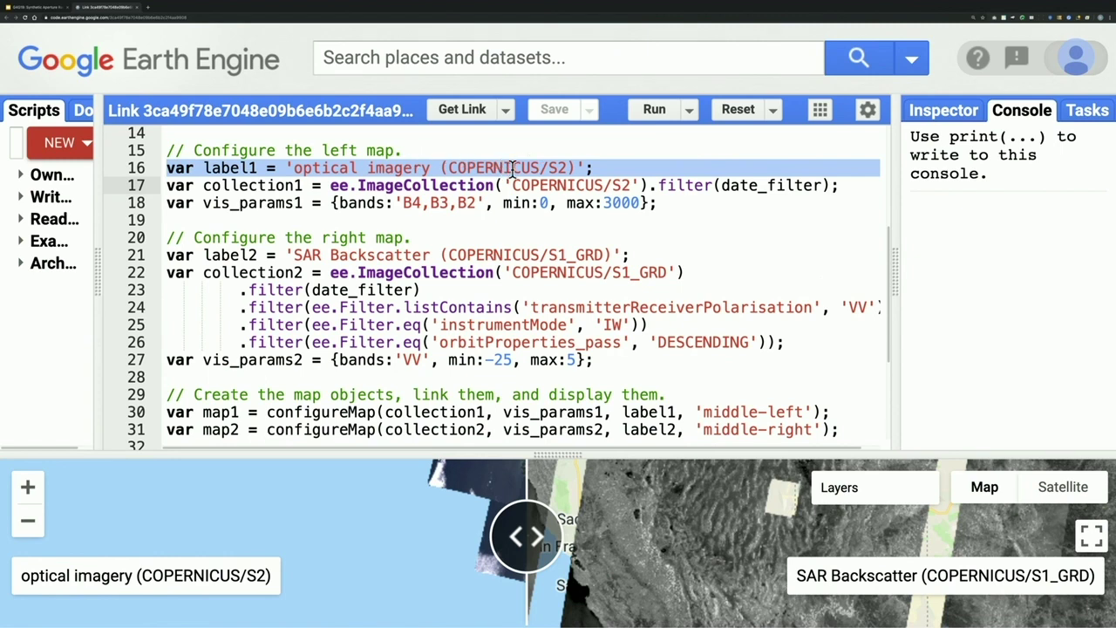
click(475, 187)
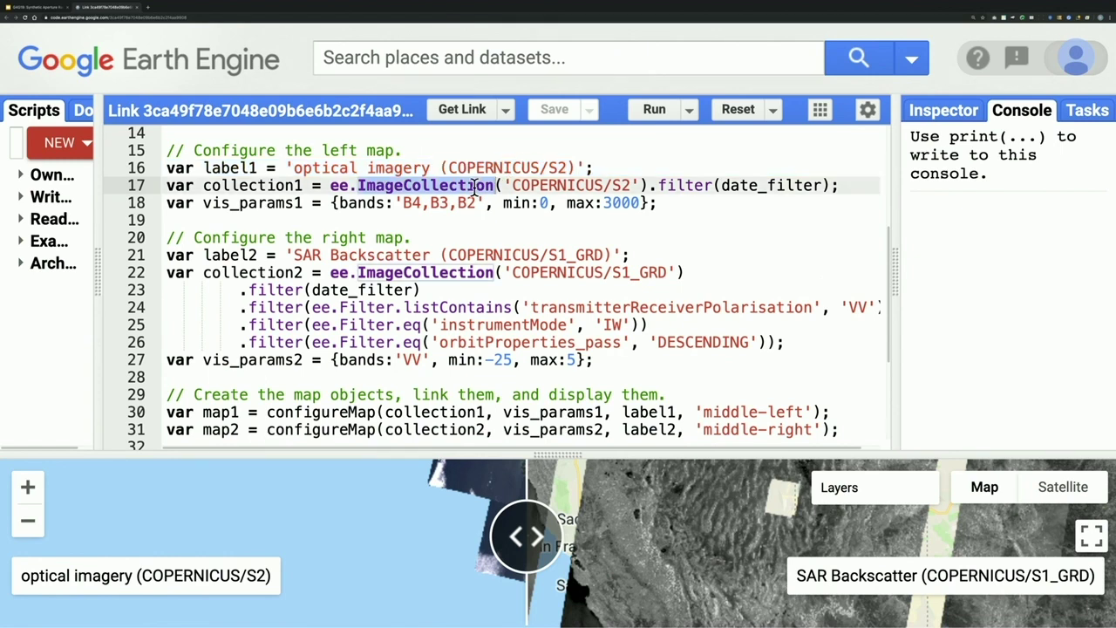
triple_click(475, 187)
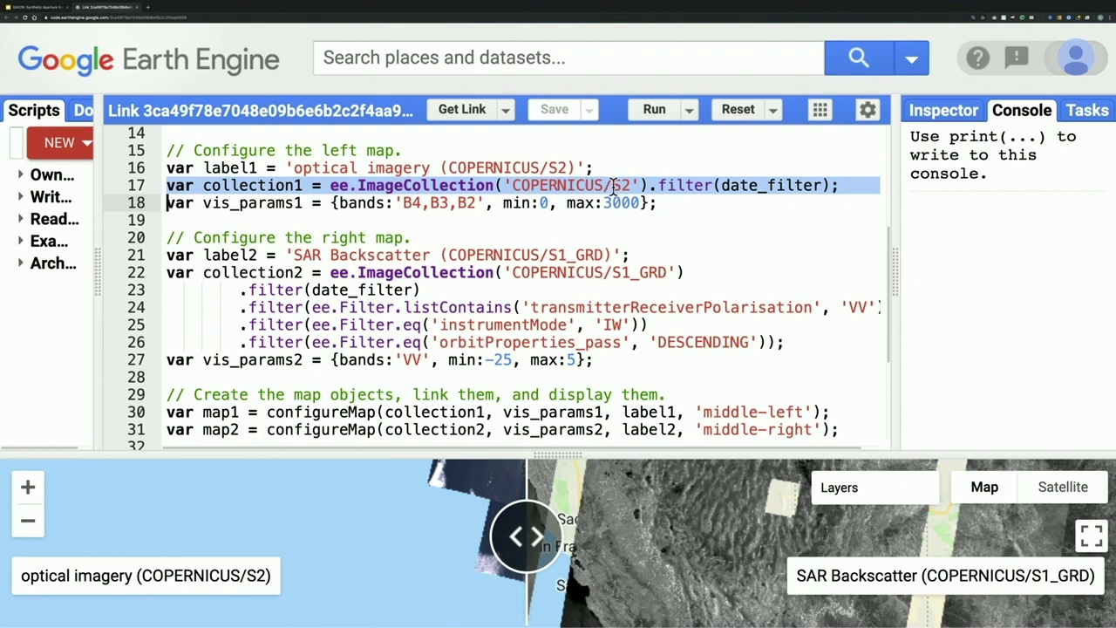
click(700, 188)
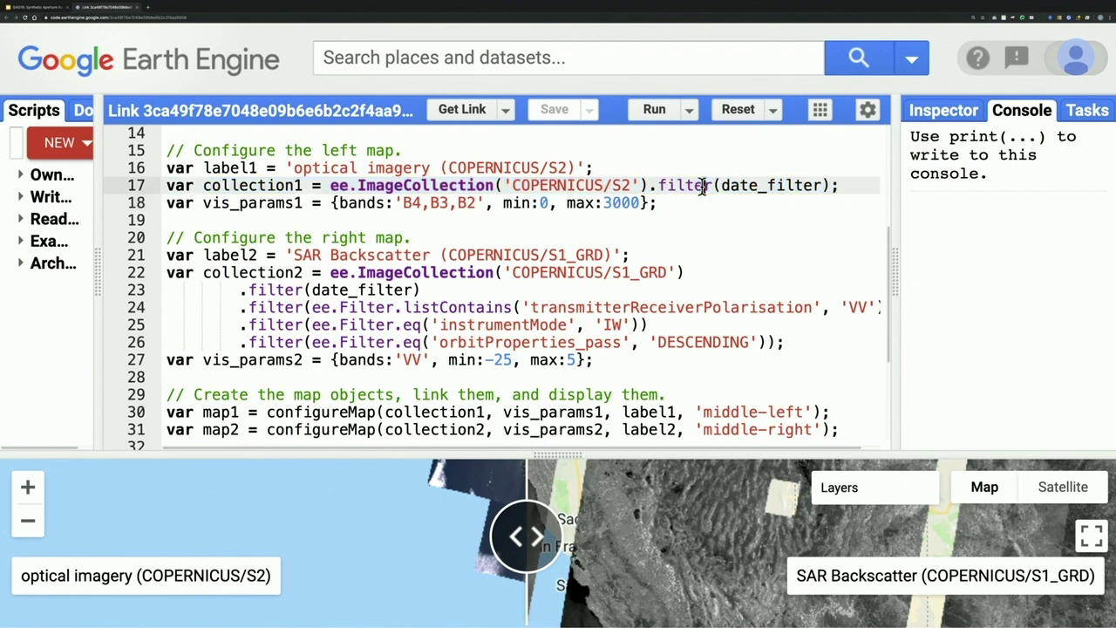
click(822, 185)
drag(824, 185, 331, 204)
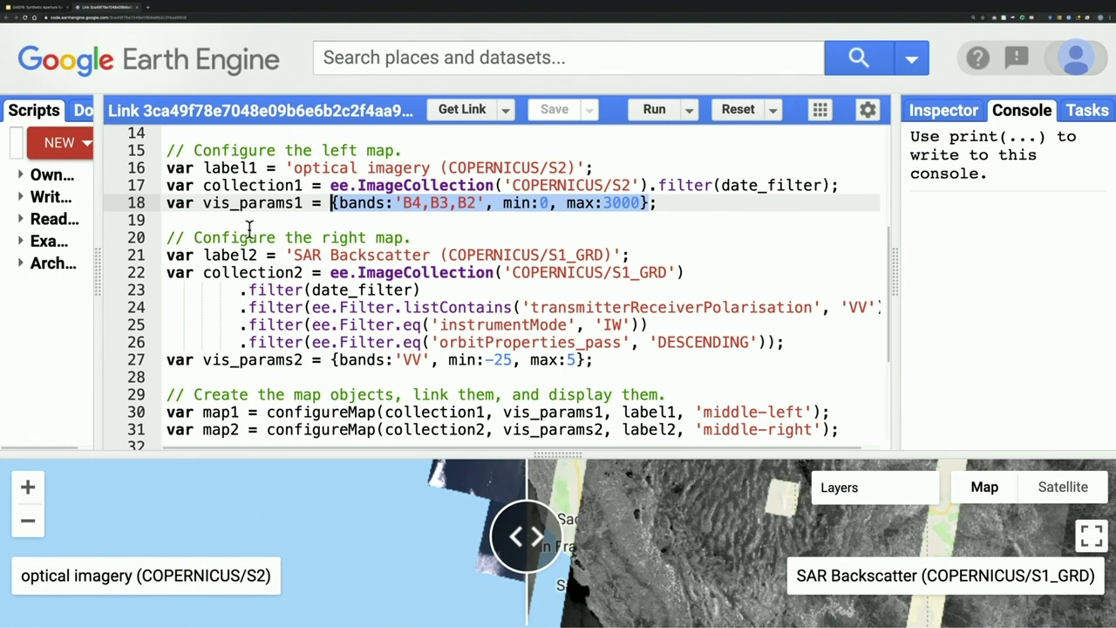
Step: Move the split map to the northern California coast to inspect the optical imagery beside the SAR backscatter
drag(479, 482, 438, 546)
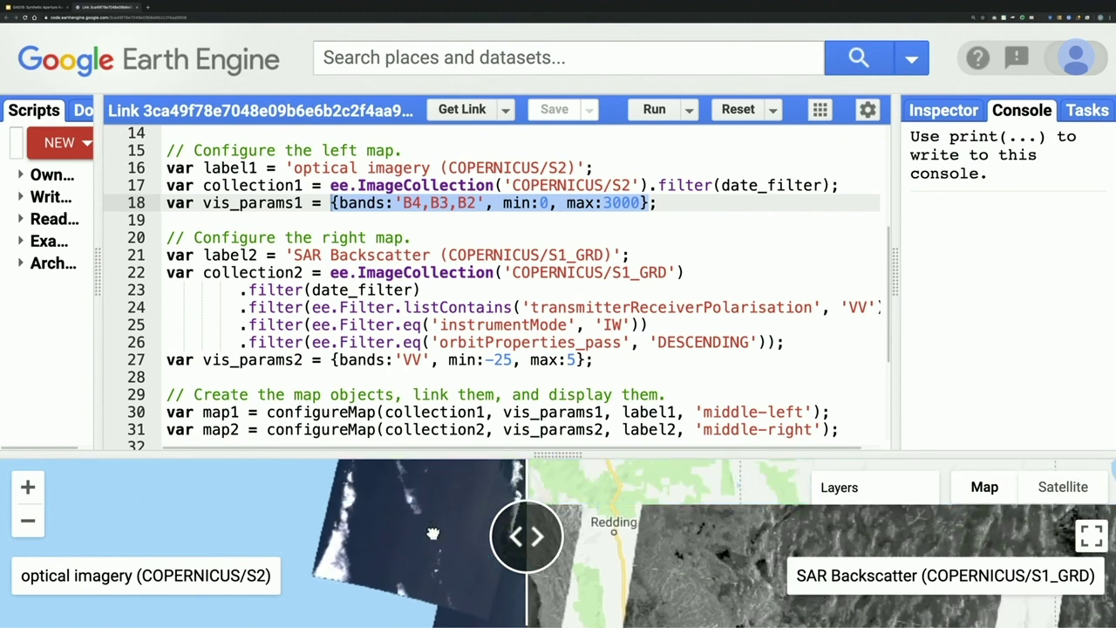
scroll(431, 550, down, 3)
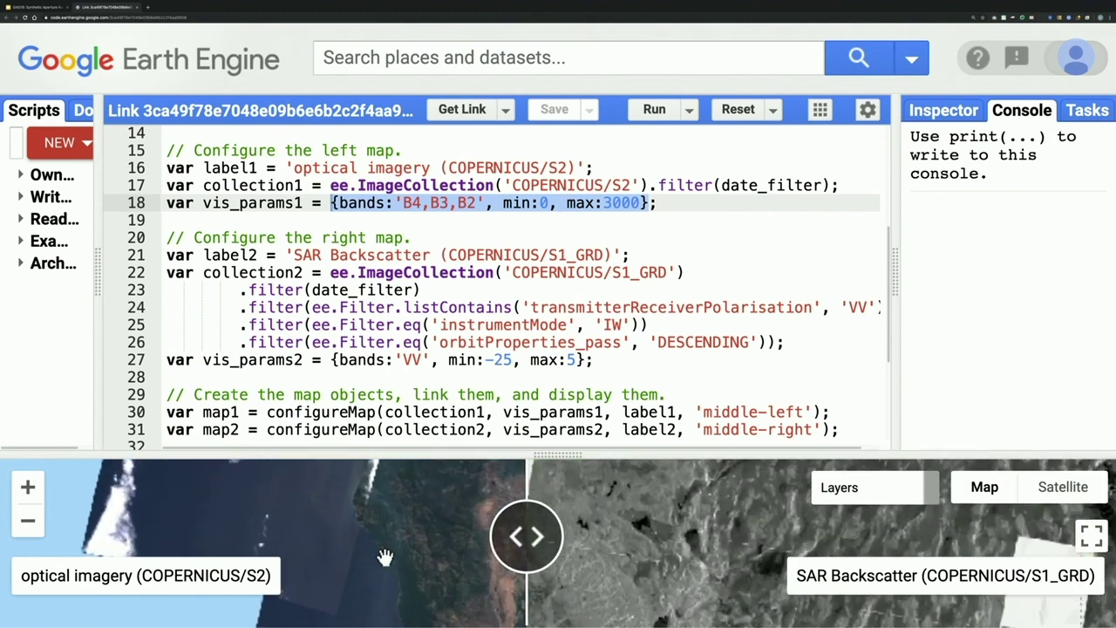
scroll(305, 554, up, 2)
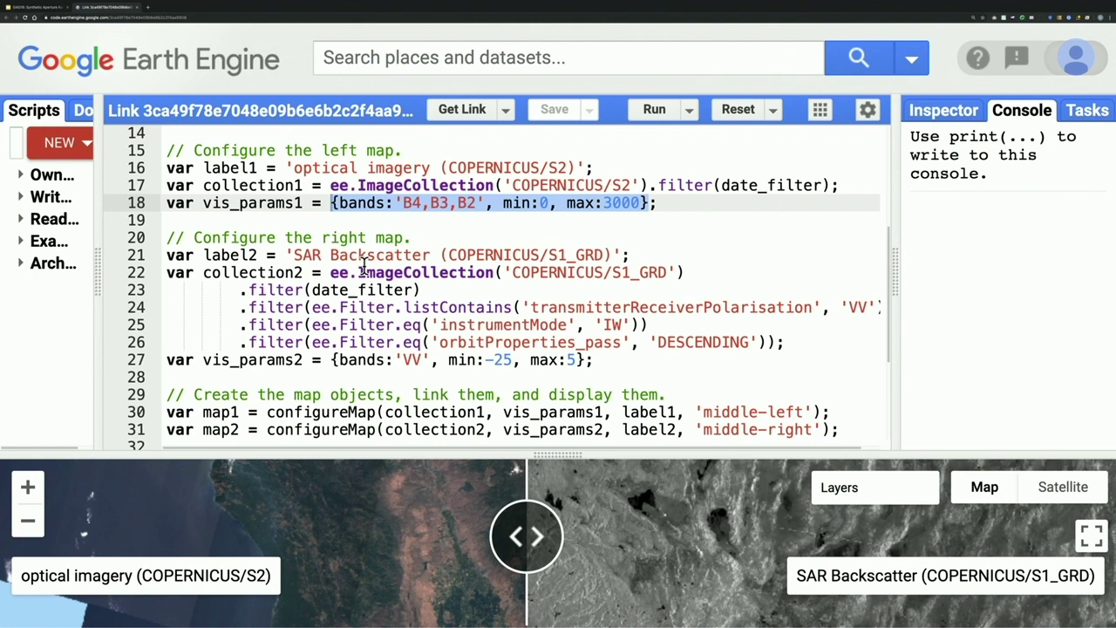
Step: Examine the SAR map configuration, highlighting S1_GRD in label2, the collection2 ImageCollection call and its chained filters
double_click(589, 253)
scroll(610, 244, down, 3)
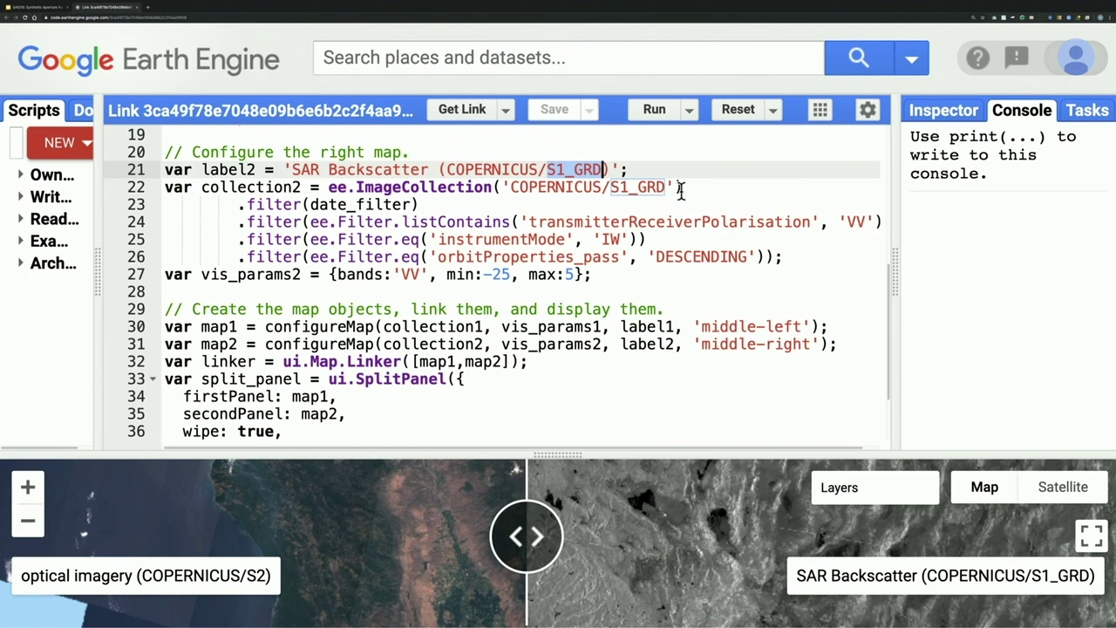
drag(682, 188, 327, 187)
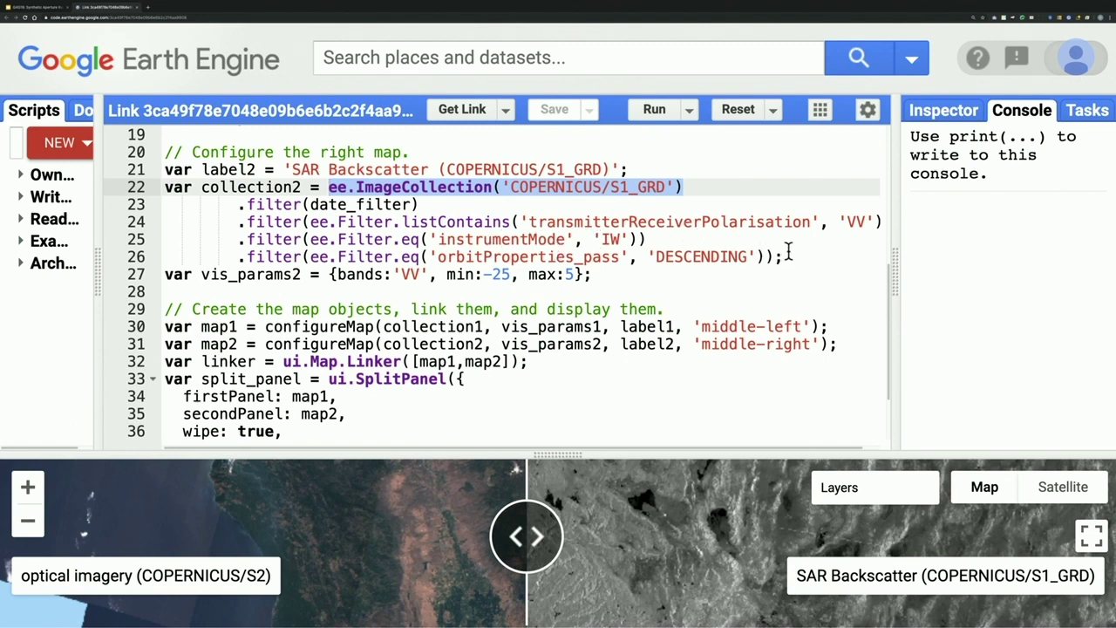
drag(784, 257, 249, 224)
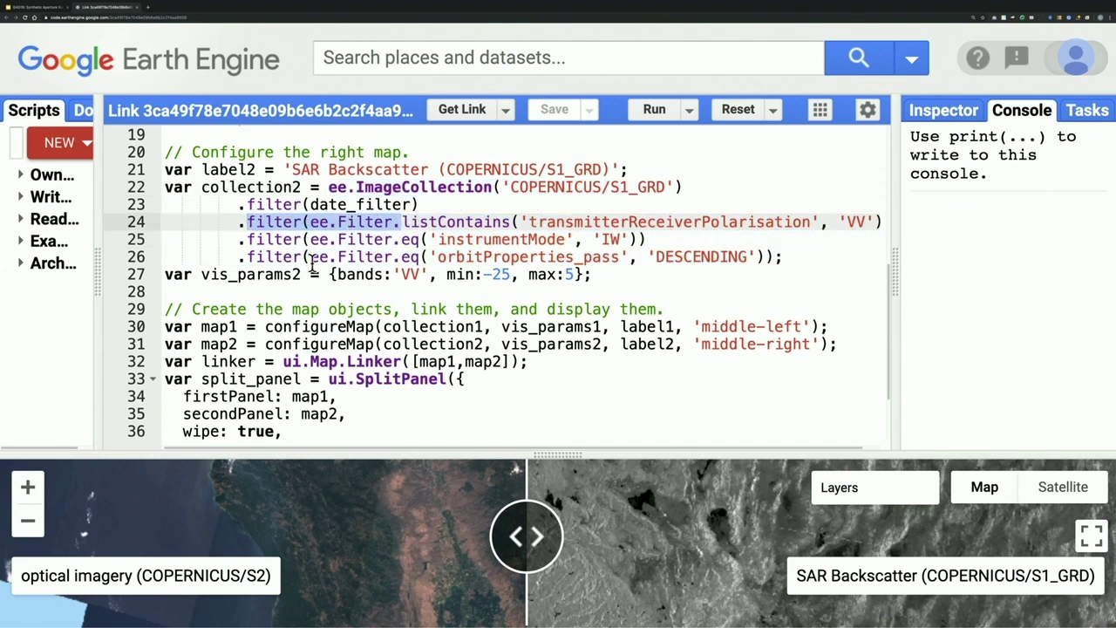
Step: Highlight the VV band setting and the min and max range in vis_params2
scroll(312, 263, down, 3)
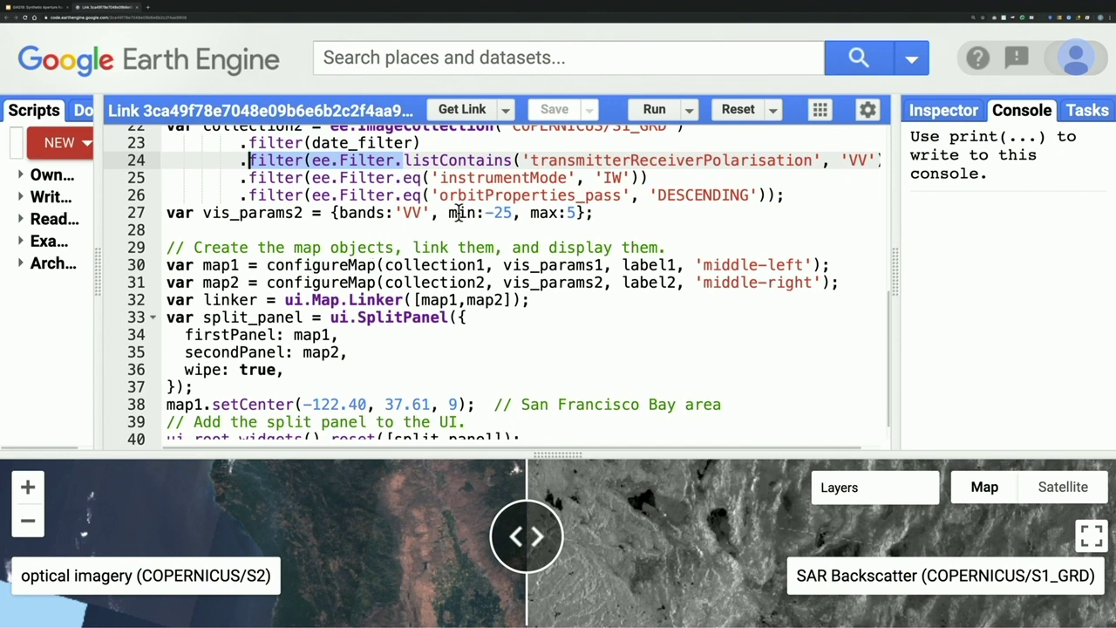
drag(338, 212, 430, 215)
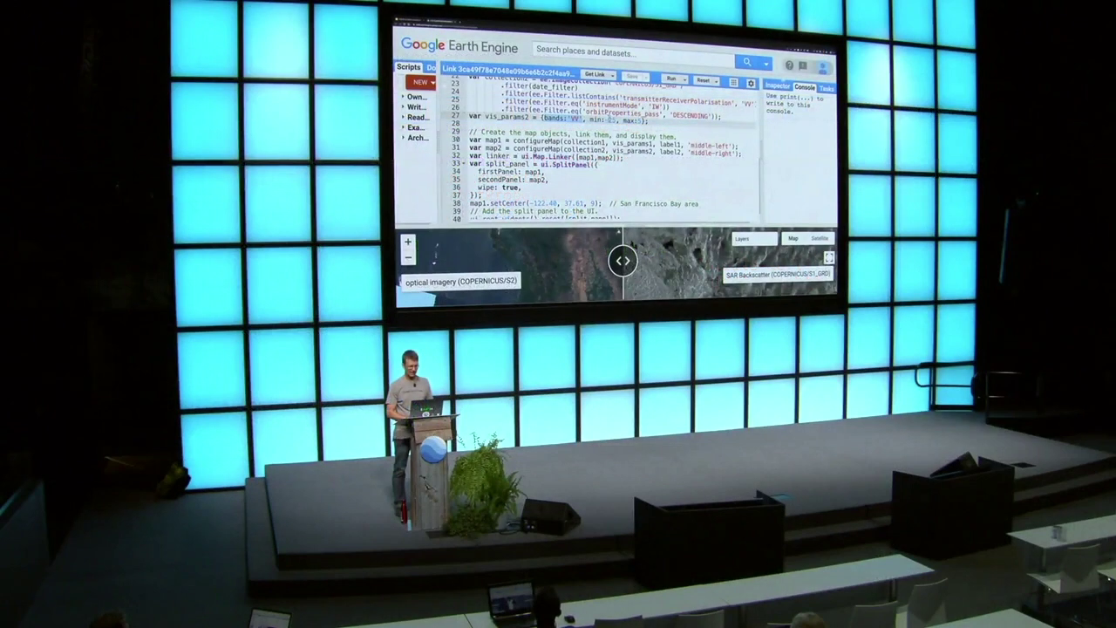
click(434, 213)
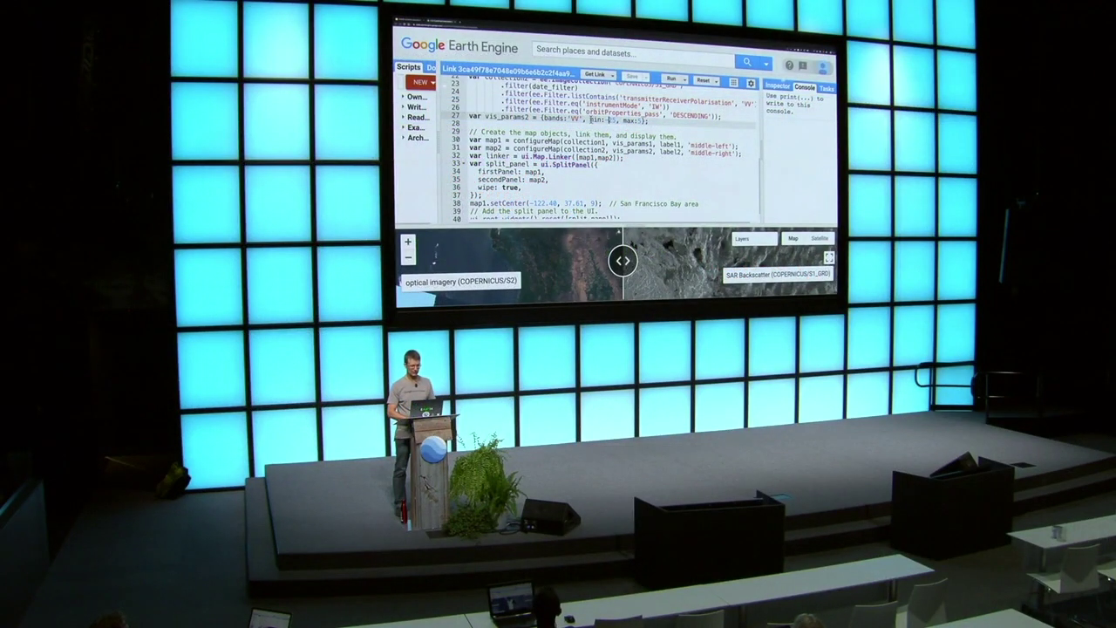
drag(590, 120, 614, 120)
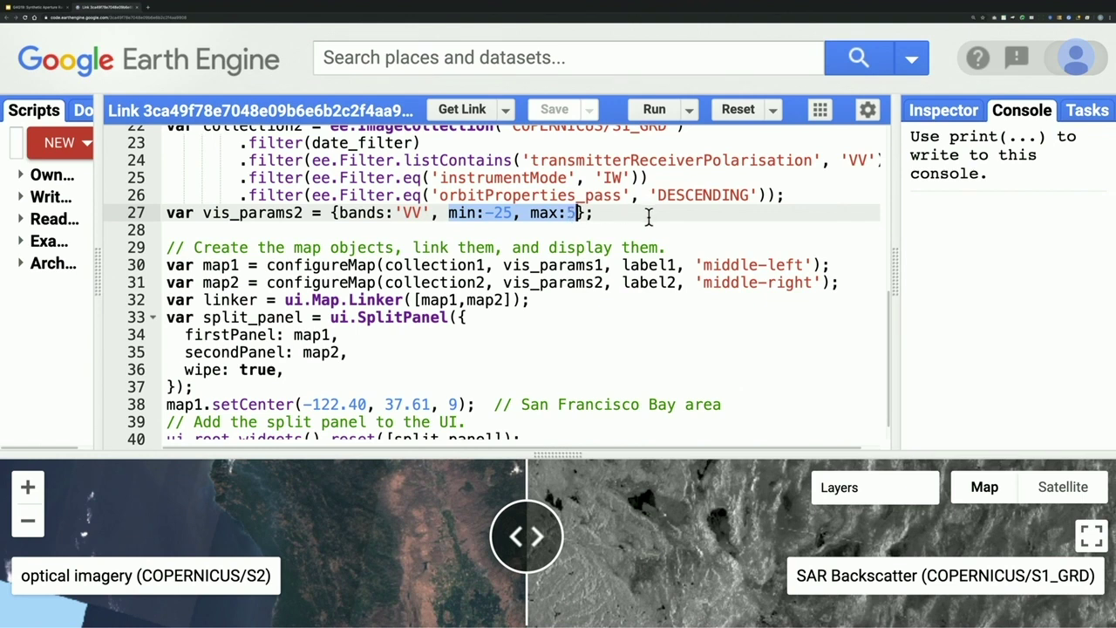
Step: Examine the map creation code, highlighting the map1 and map2 configureMap lines and the ui.Map.Linker line
scroll(648, 217, down, 1)
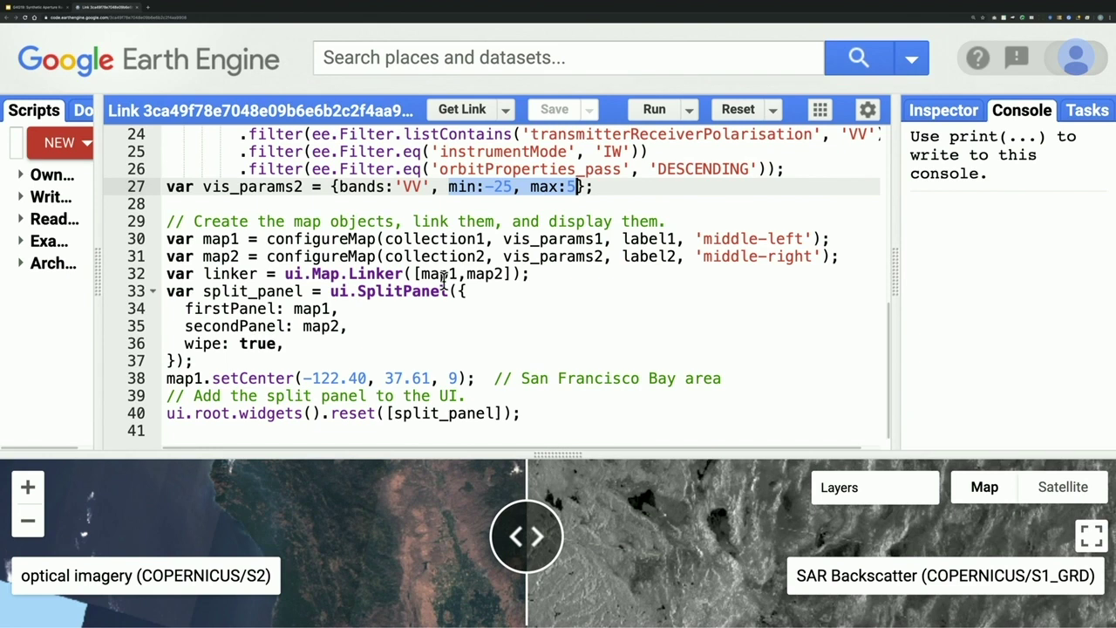
double_click(316, 255)
triple_click(313, 239)
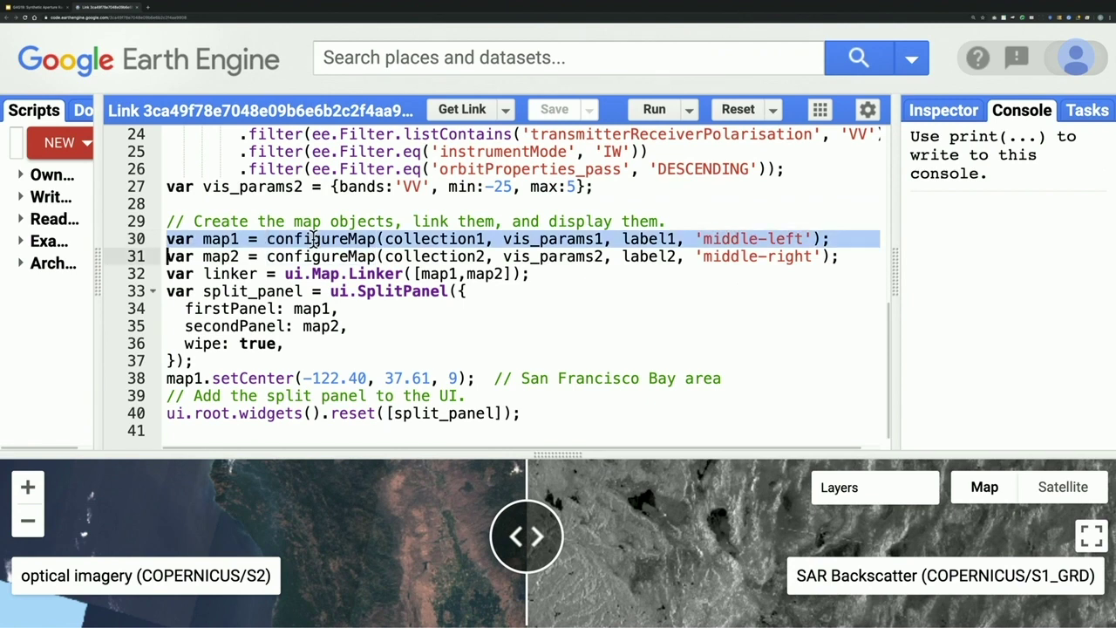
triple_click(316, 253)
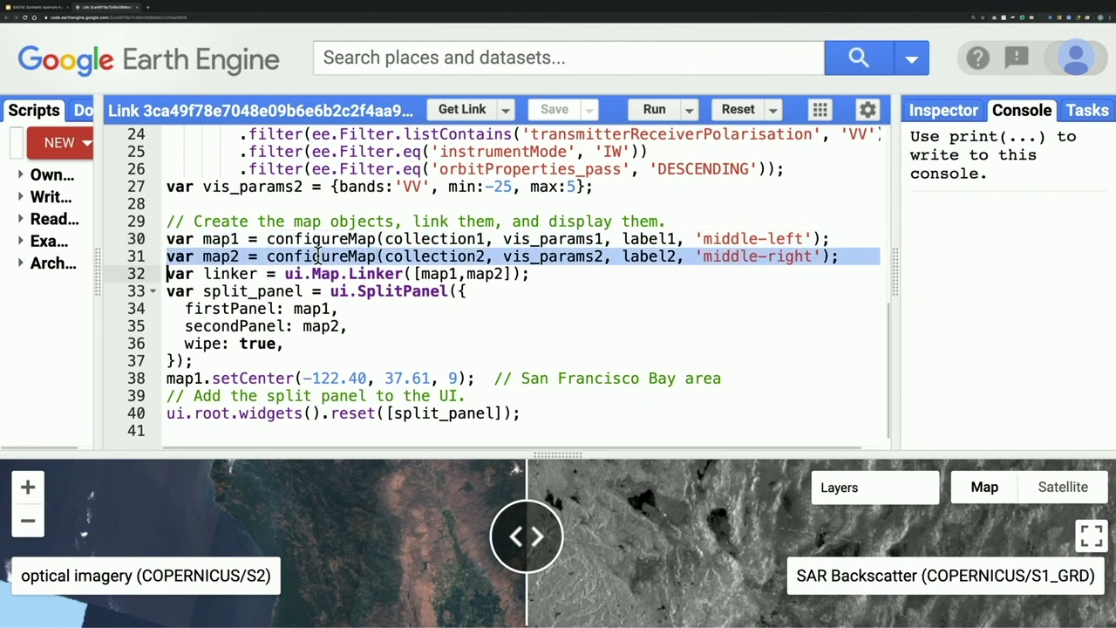
triple_click(349, 274)
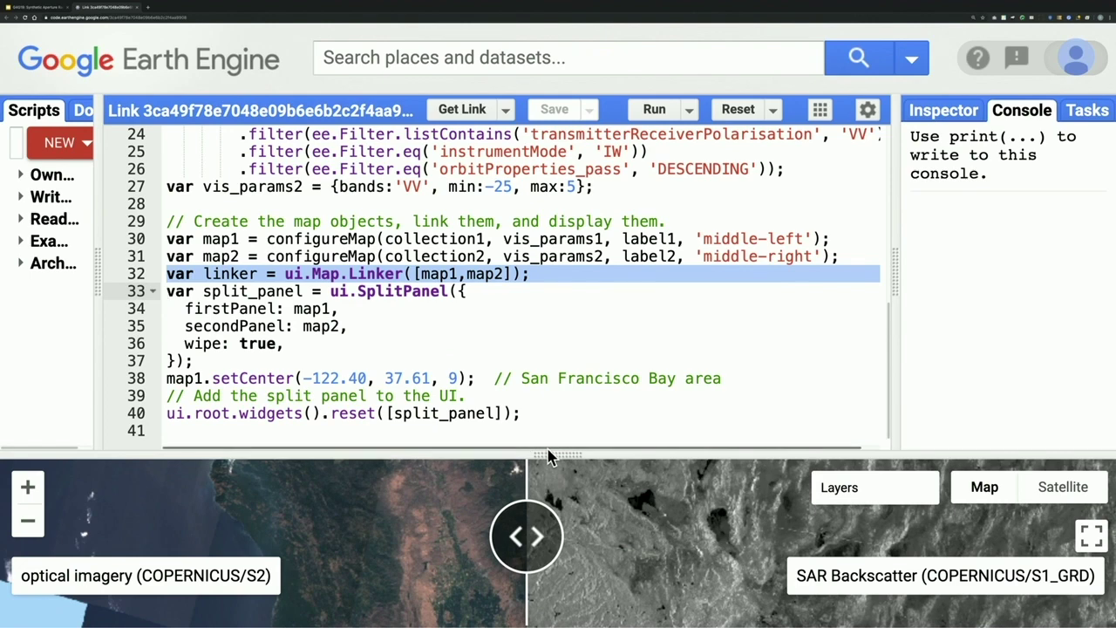
Step: Collapse the script editor above the map and open the Earth Engine script linked on the Ascending / Descending Orbit Passes slide
scroll(558, 322, right, 1)
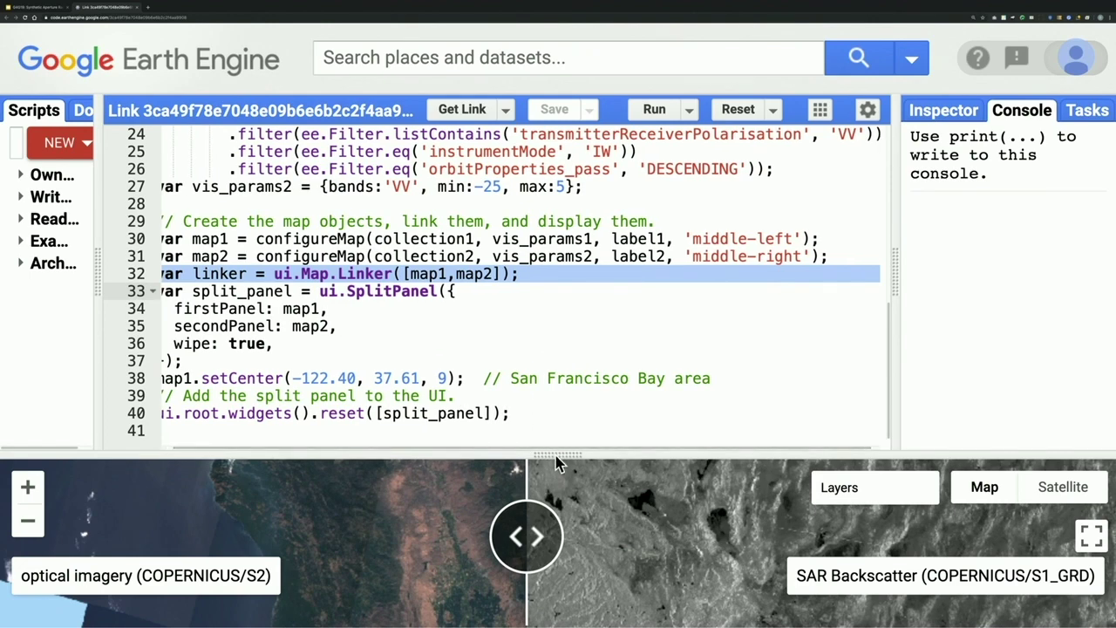
drag(558, 458, 587, 69)
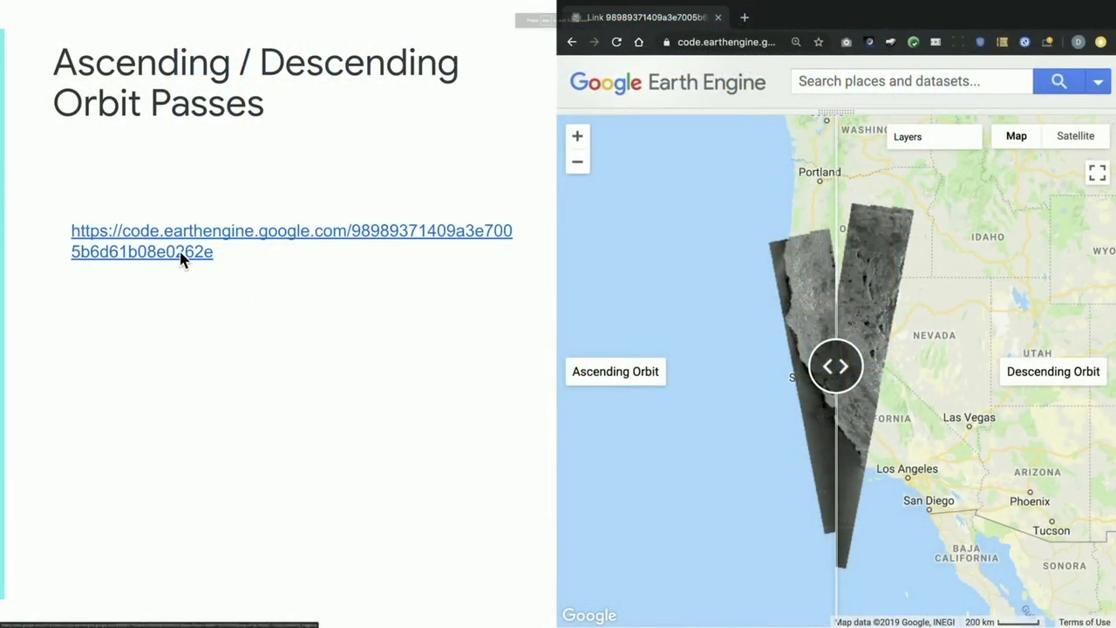
click(181, 253)
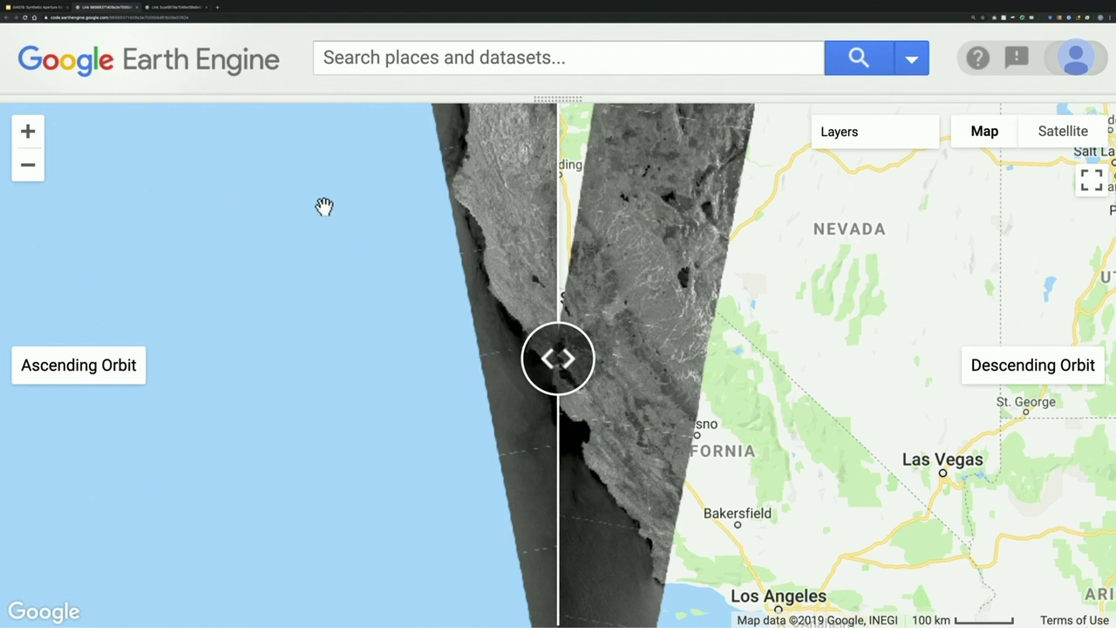
Step: Zoom the ascending and descending orbit split map out from California to show all of North America
drag(523, 207, 486, 284)
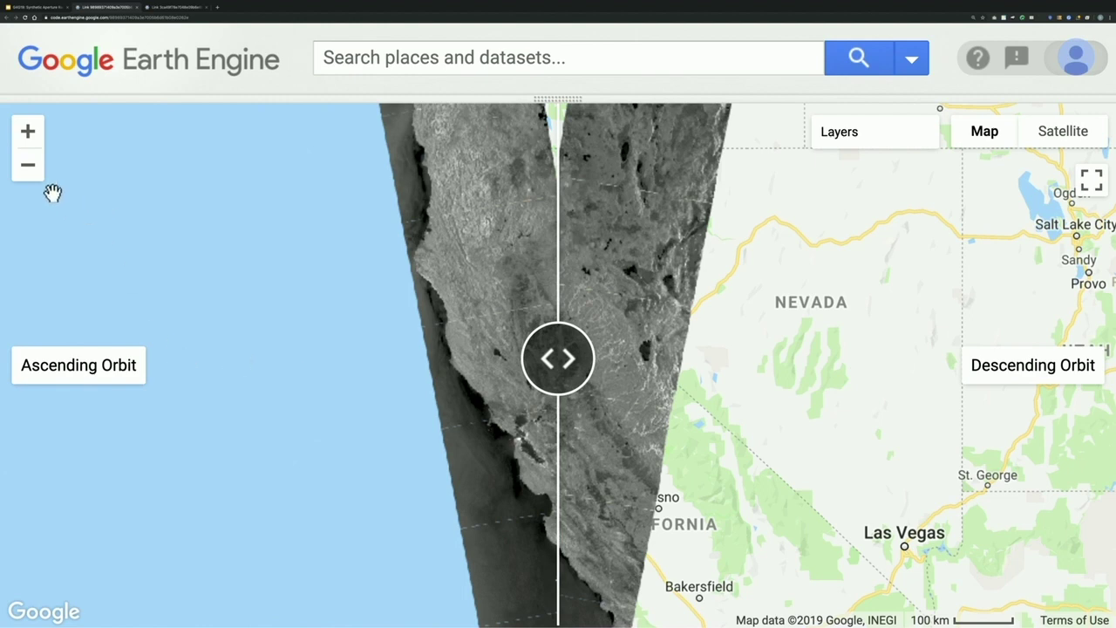
click(28, 166)
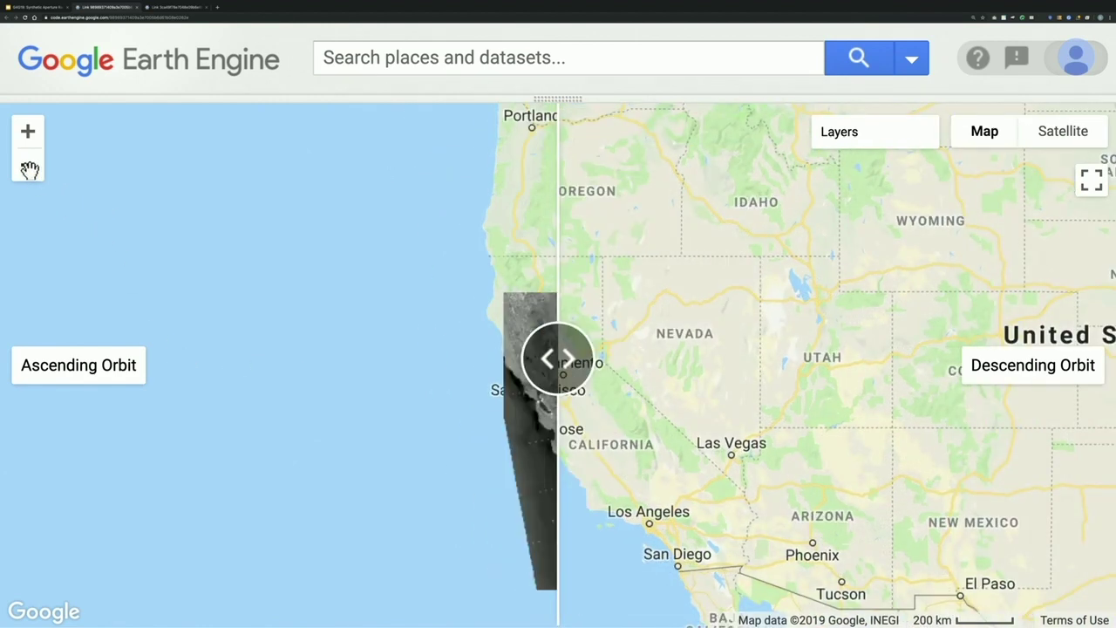
click(28, 167)
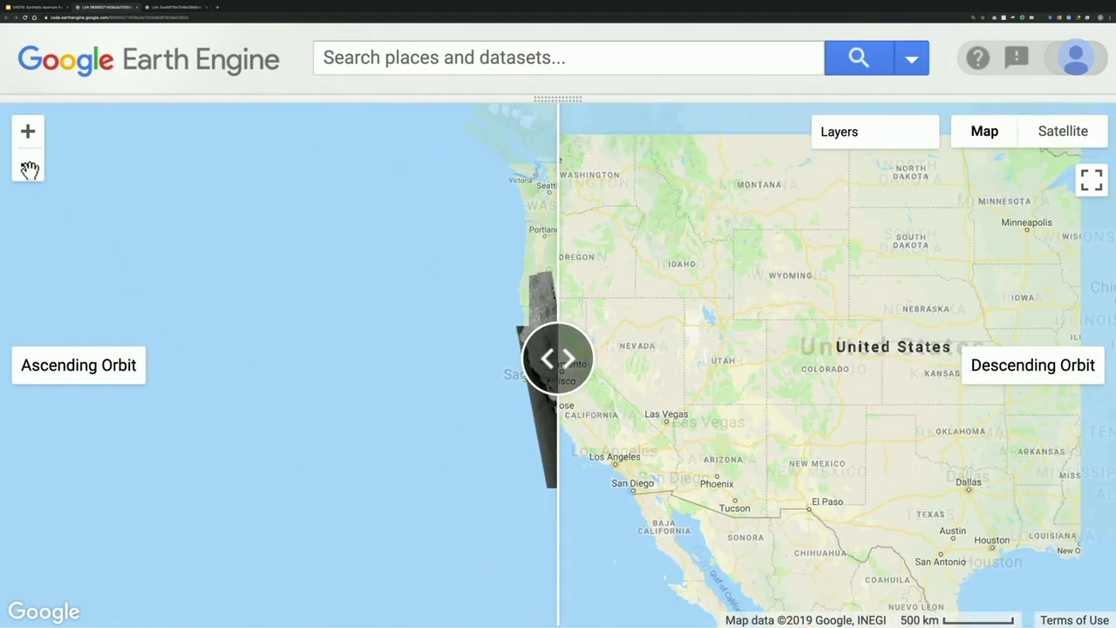
click(29, 167)
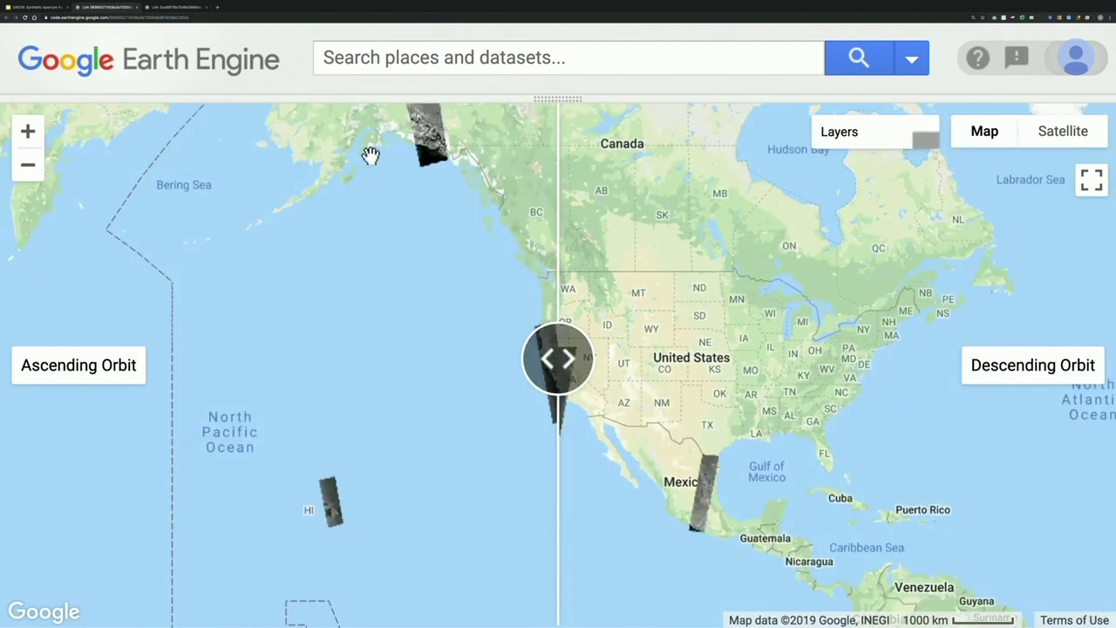
Step: Recentre the split map on North America and move the divider to New England to expose the ascending orbit passes
drag(549, 99, 536, 242)
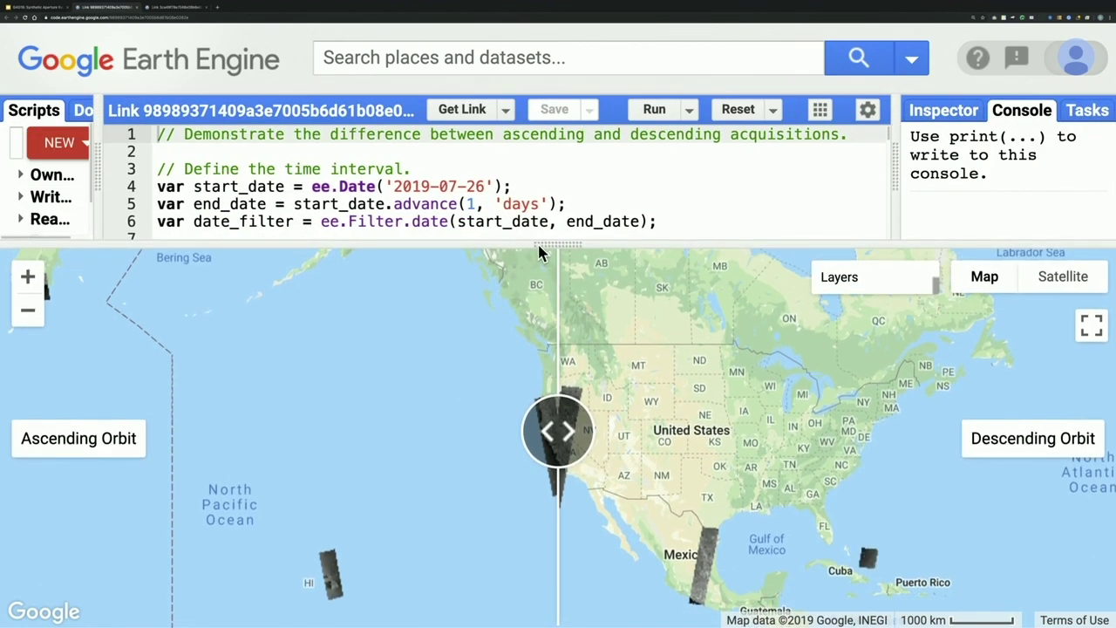
drag(538, 244, 549, 90)
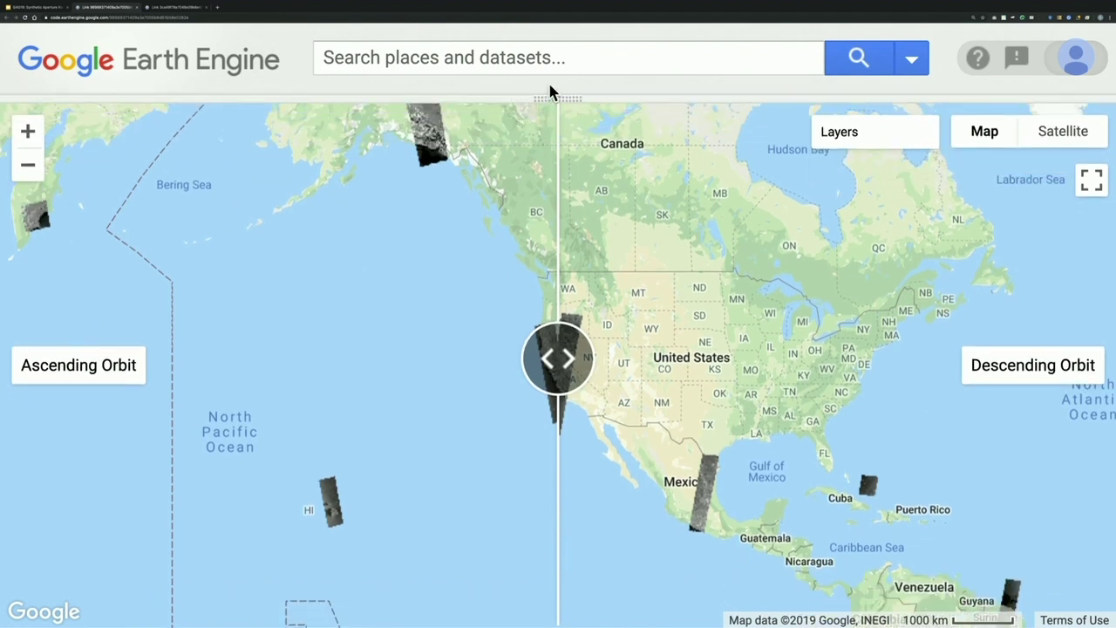
drag(607, 194, 547, 238)
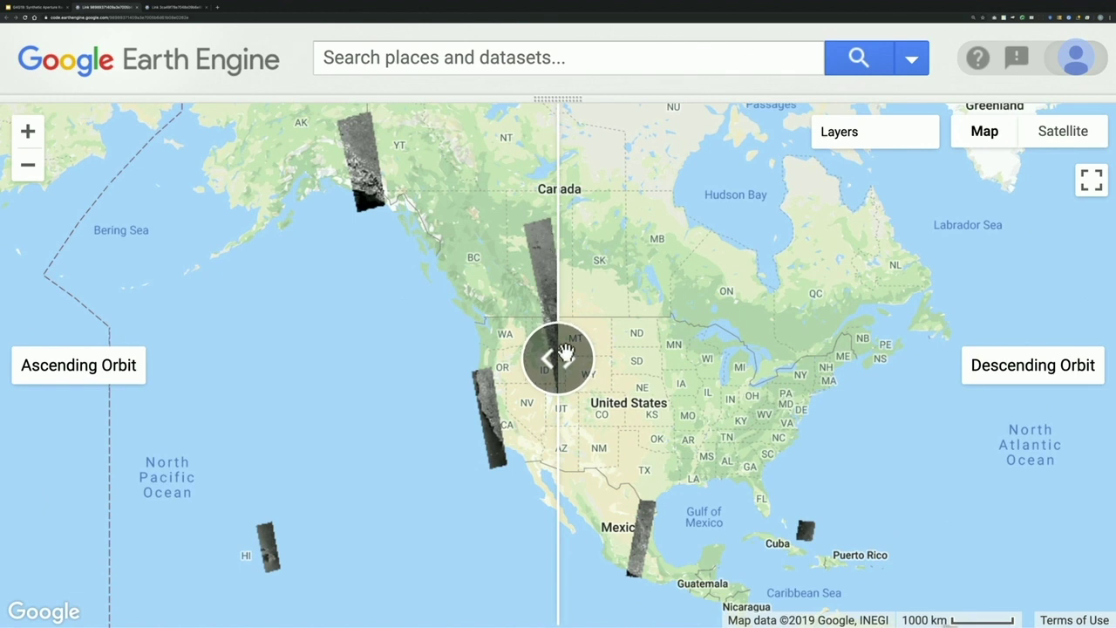
drag(565, 353, 877, 347)
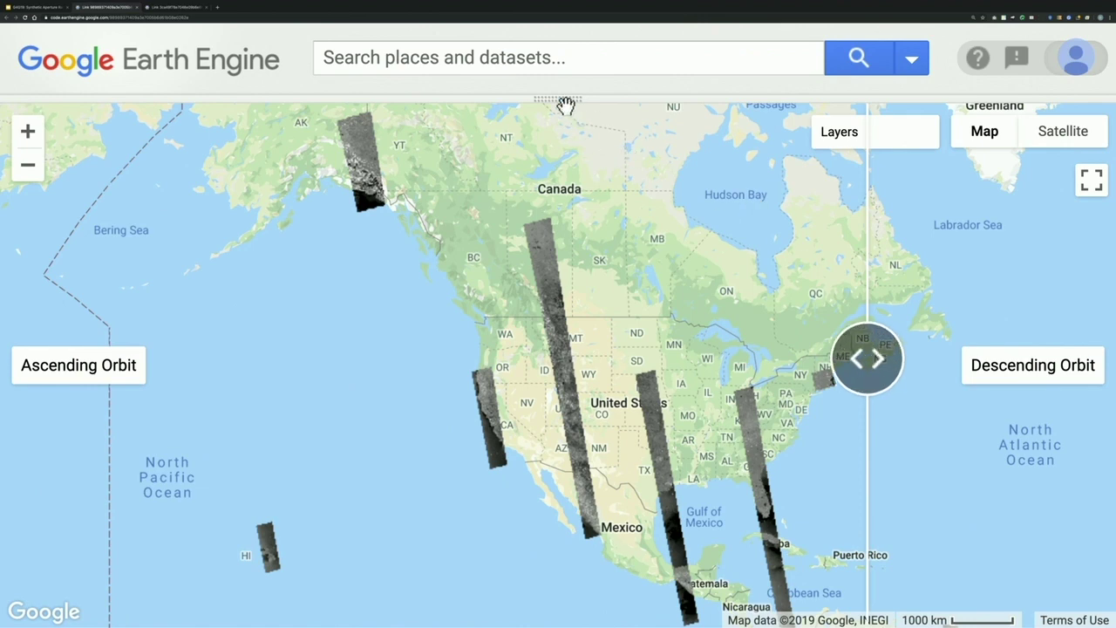
Step: Reveal the script editor over the upper half of the workspace and examine the collection_base definition of the Sentinel-1 collection
drag(566, 103, 571, 353)
scroll(578, 319, down, 3)
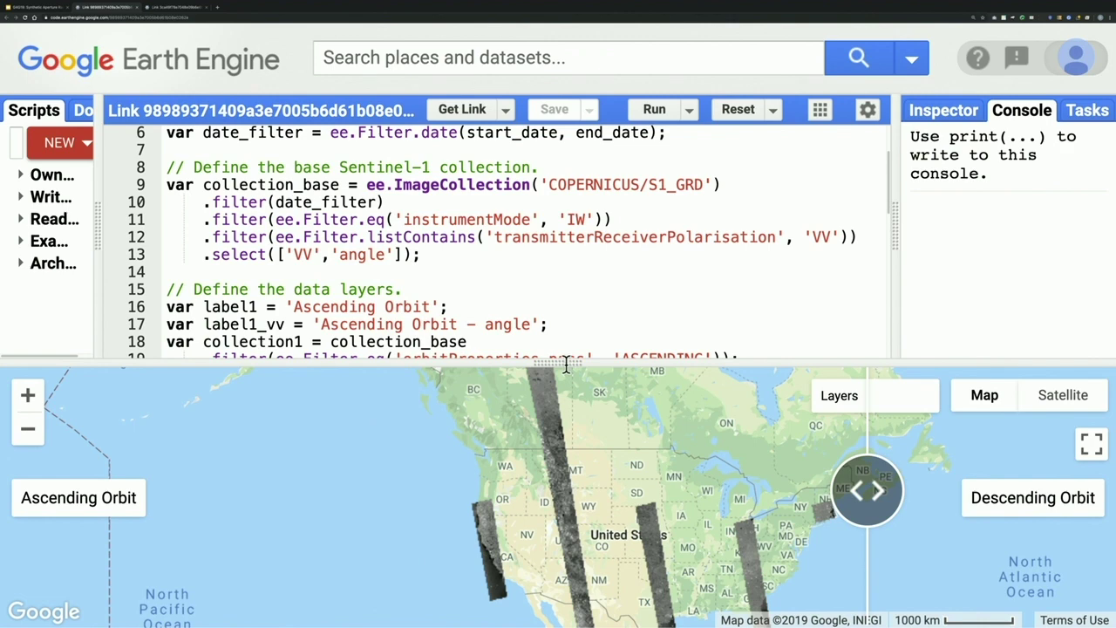
mouse_move(566, 364)
mouse_down()
mouse_move(567, 232)
mouse_move(568, 357)
mouse_up()
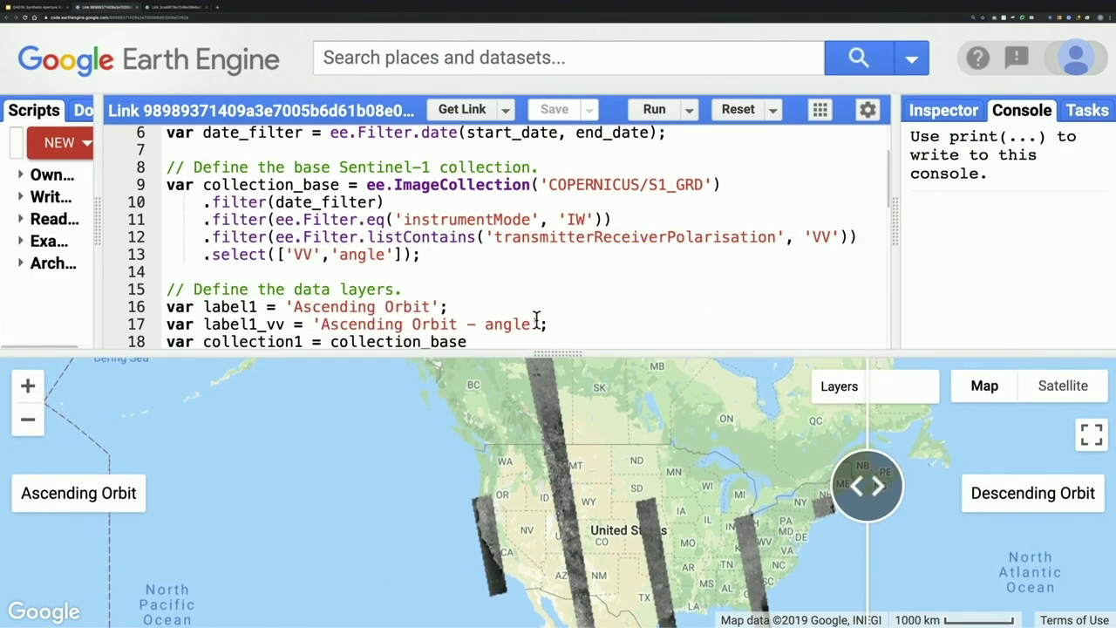
scroll(441, 244, up, 1)
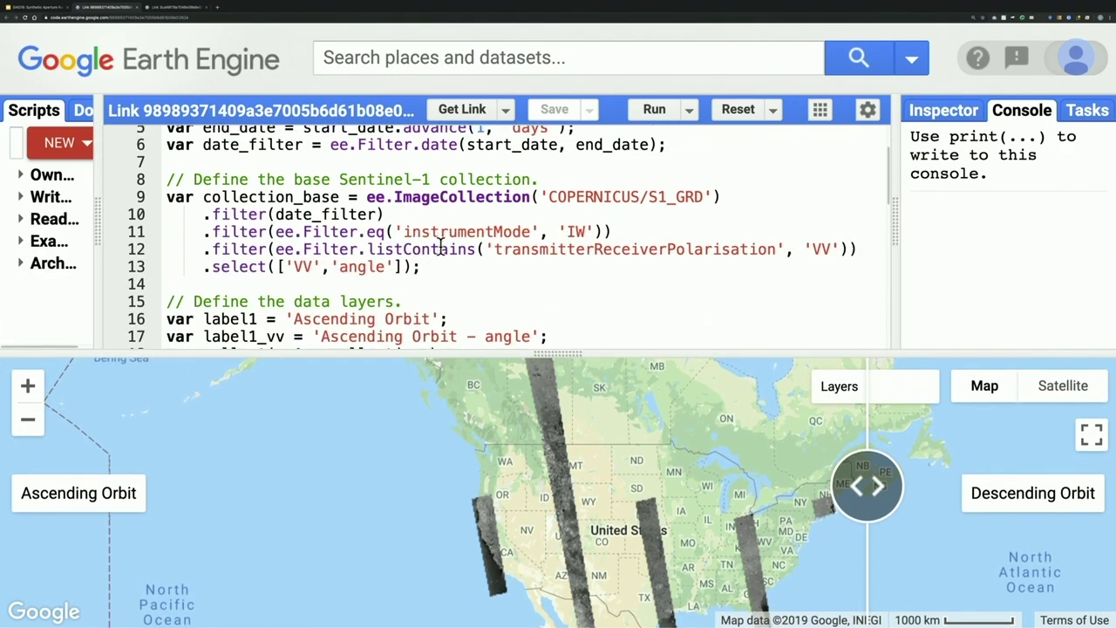
mouse_move(849, 391)
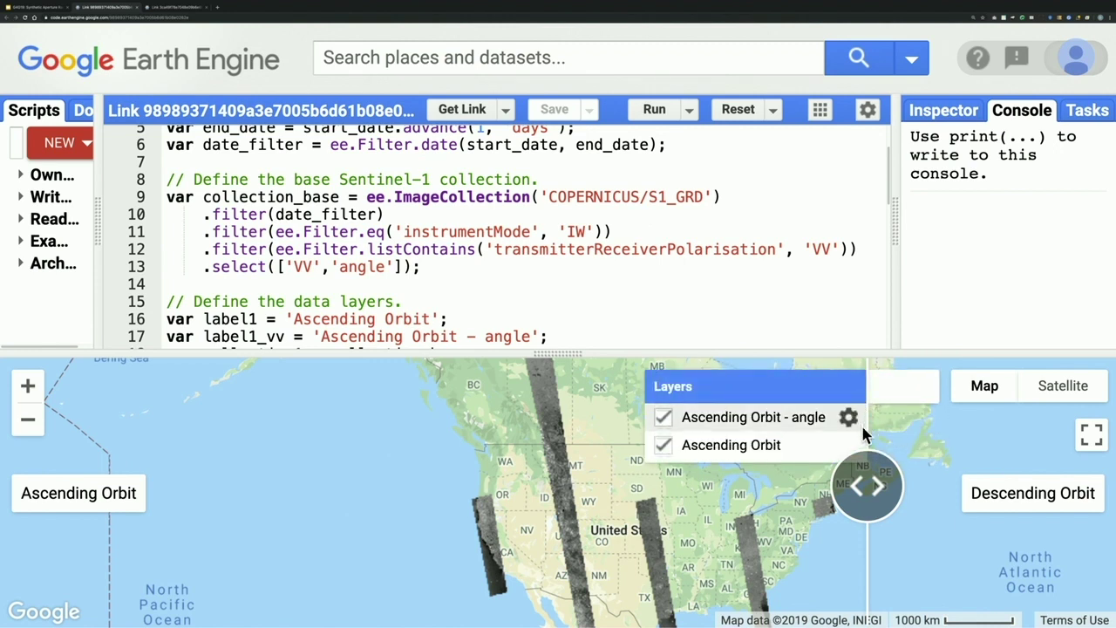
Step: Hide the backscatter imagery for both the ascending and descending passes, leaving the incidence-angle layers, and place the divider over Wyoming
drag(866, 428, 1005, 456)
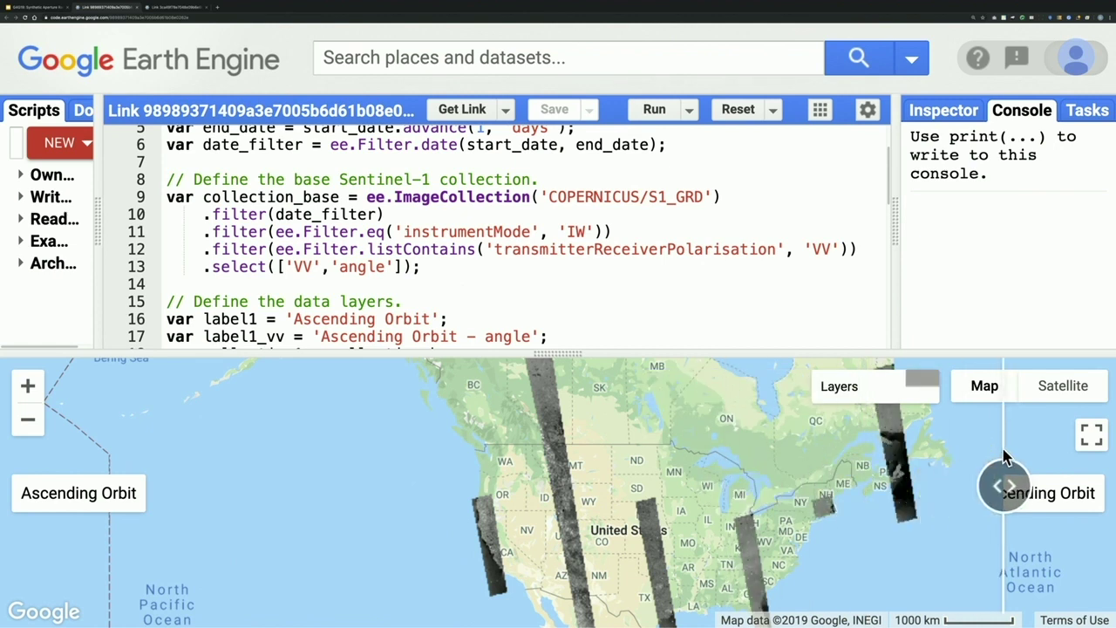
mouse_move(917, 389)
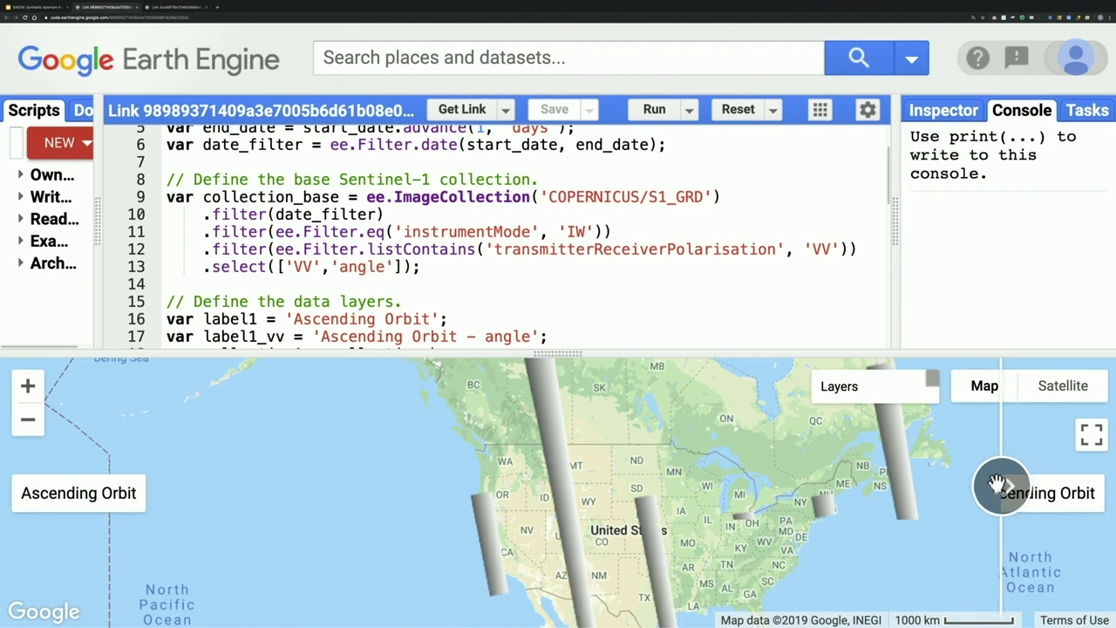
drag(1000, 485, 583, 486)
mouse_move(883, 398)
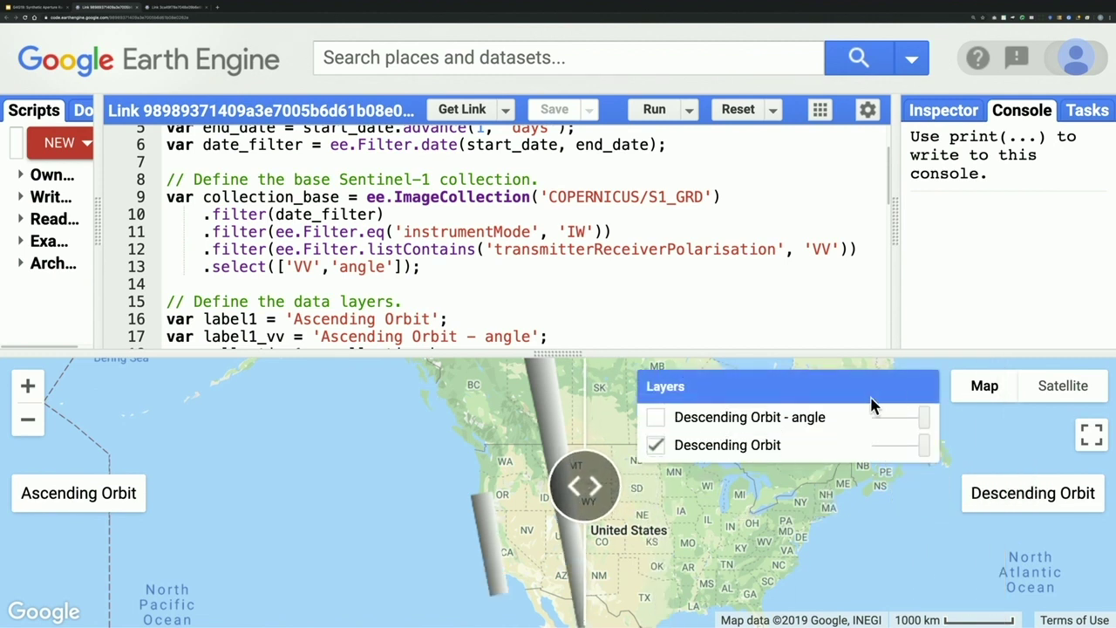
click(797, 420)
click(752, 448)
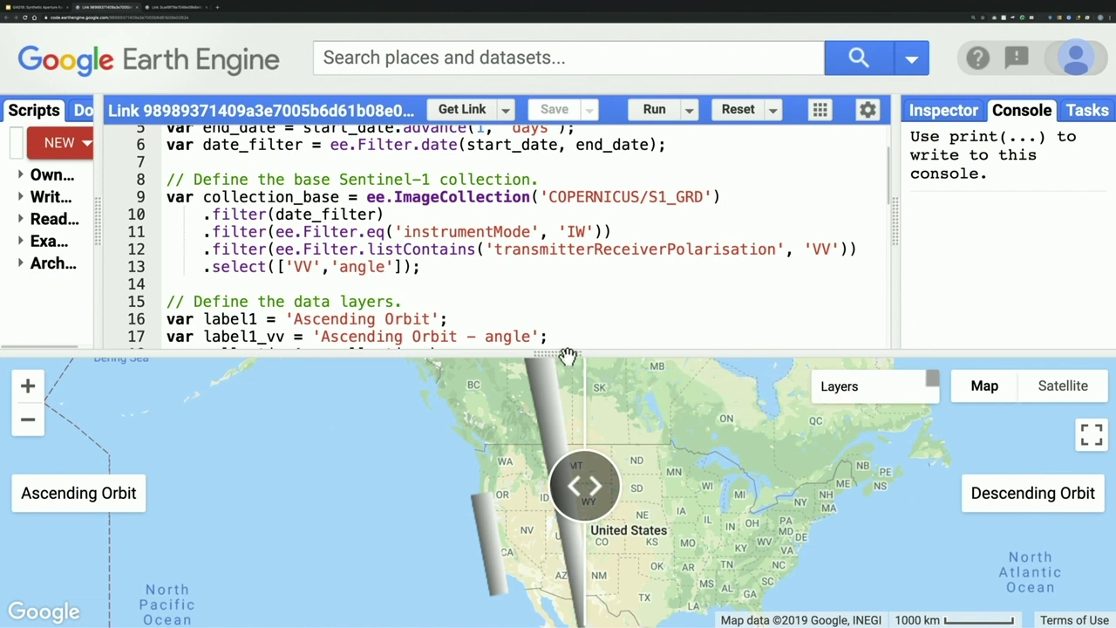
Step: Enlarge the map area and move the divider to the Great Lakes to examine the ascending orbit angle swaths
drag(567, 355, 556, 305)
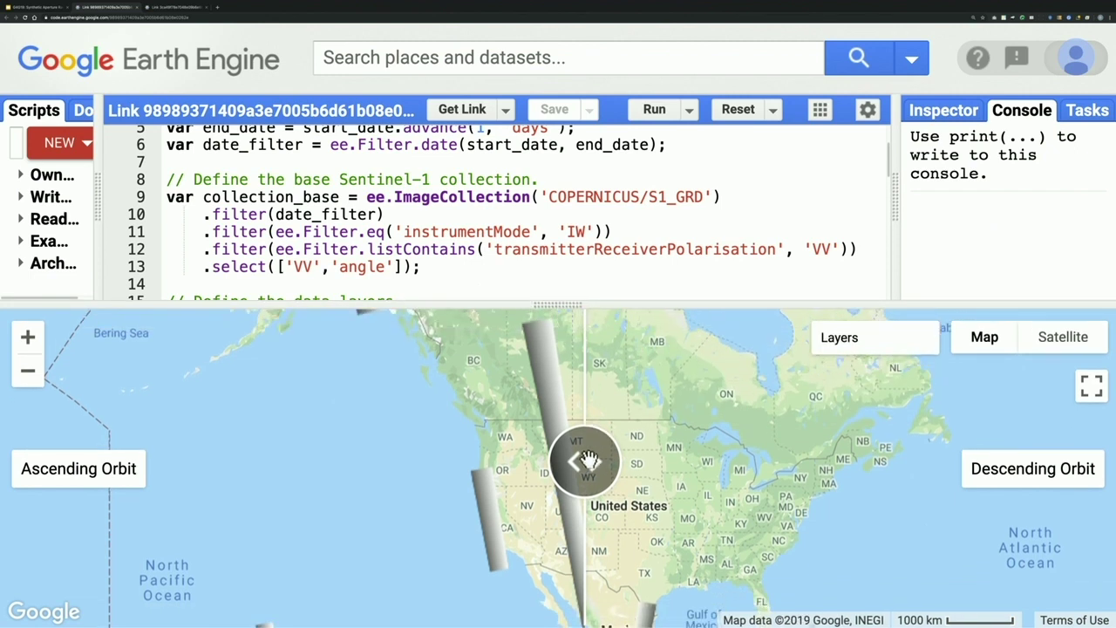
mouse_move(590, 460)
mouse_down()
mouse_move(517, 461)
mouse_move(581, 462)
mouse_up()
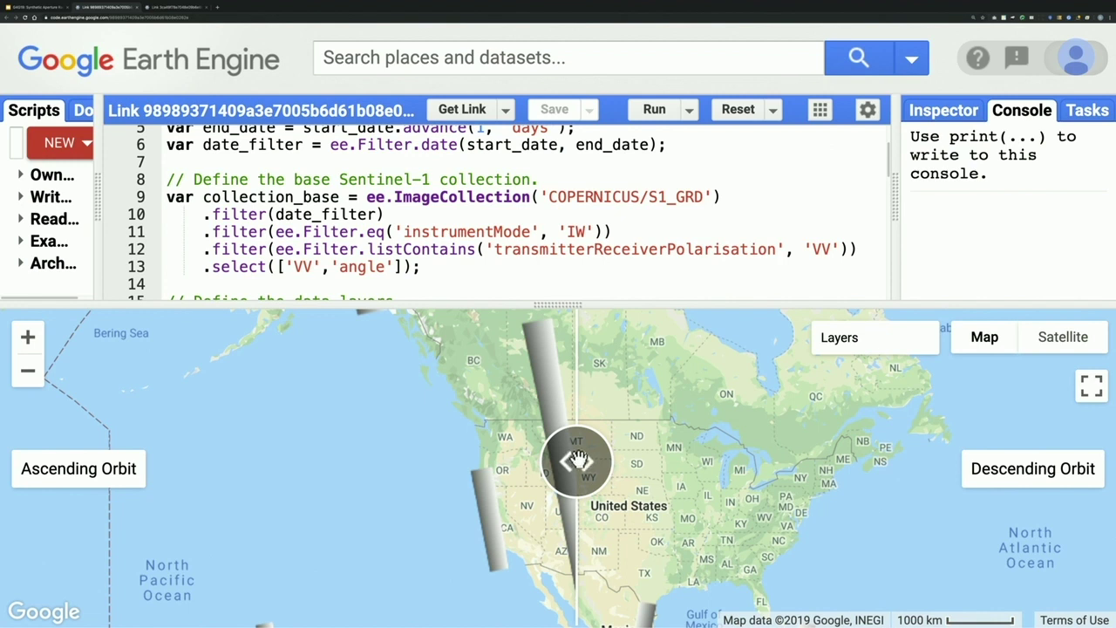
drag(583, 461, 727, 501)
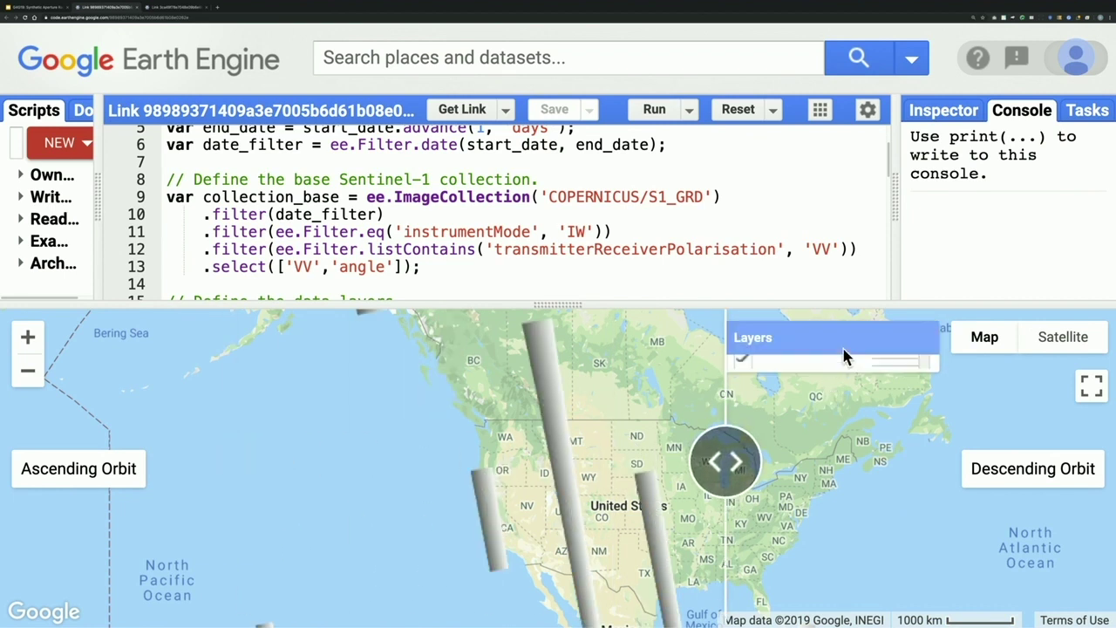
Step: Extend the script's end_date to 6 days after the start date and rerun the script
scroll(537, 260, up, 3)
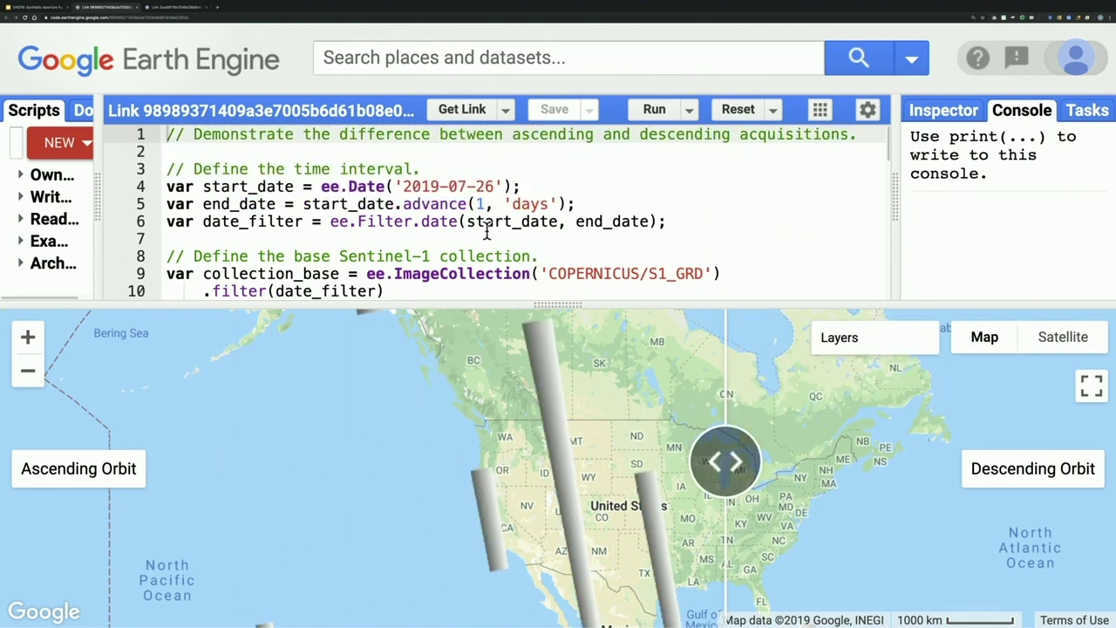
double_click(482, 204)
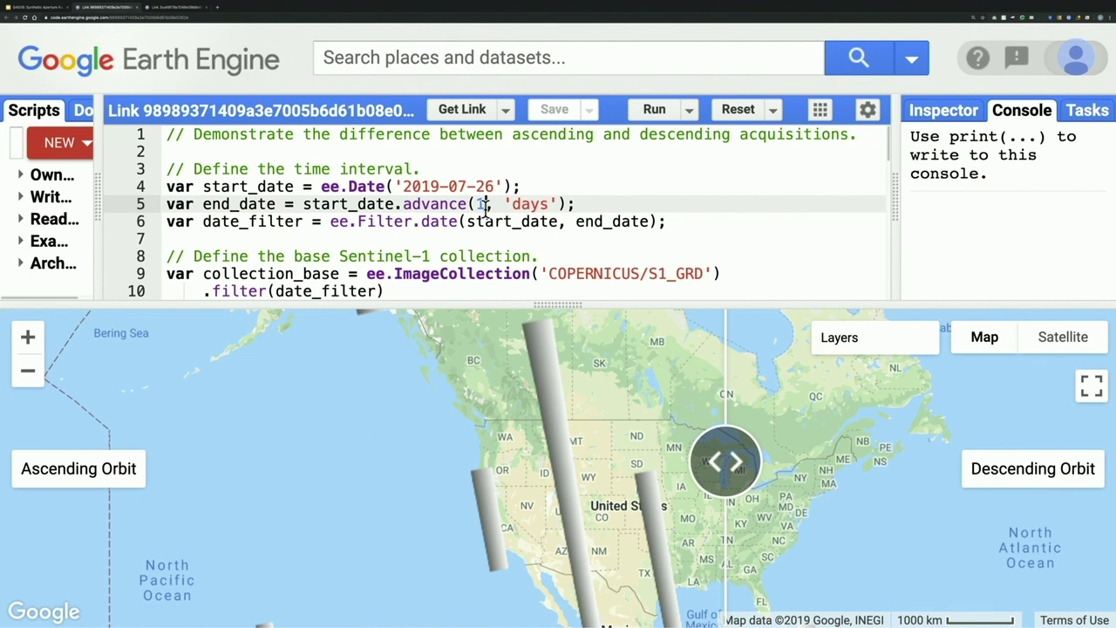
key(BackSpace)
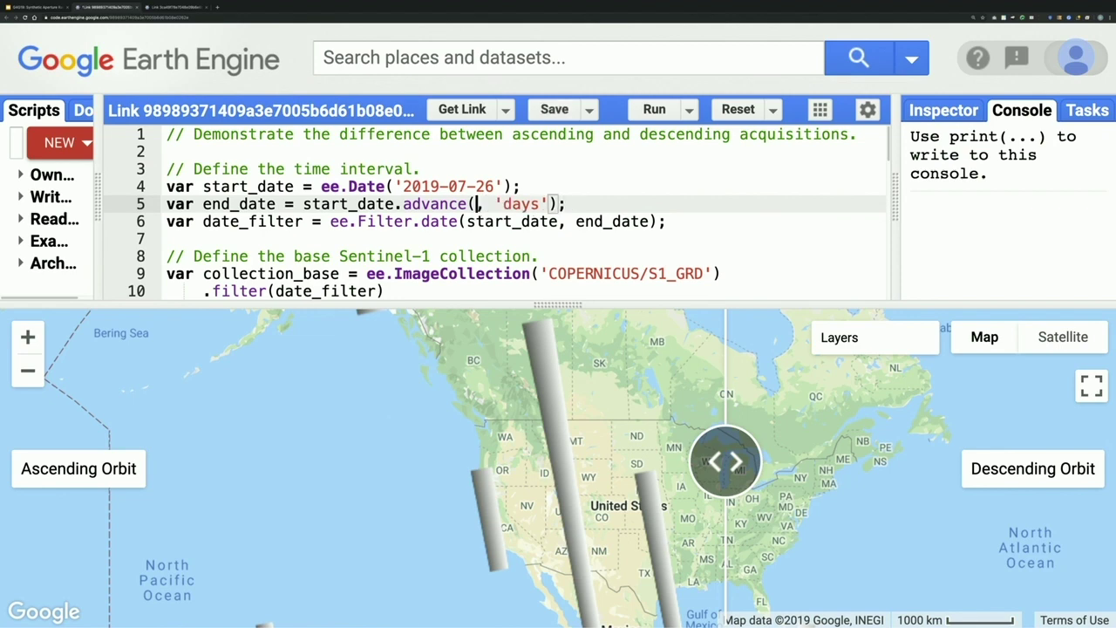
text(6)
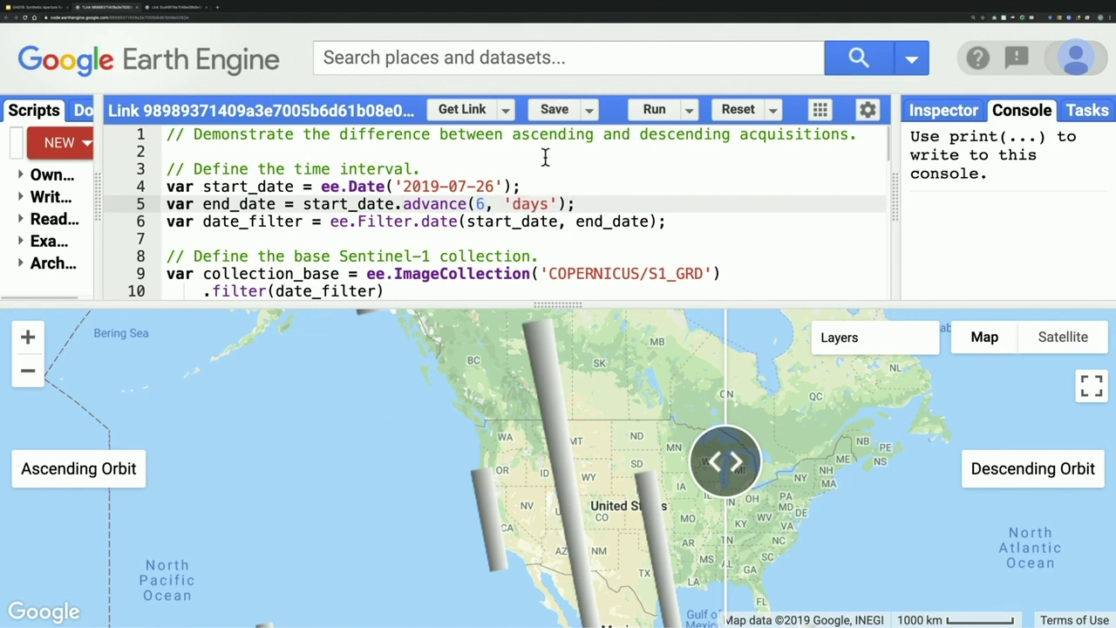
click(654, 110)
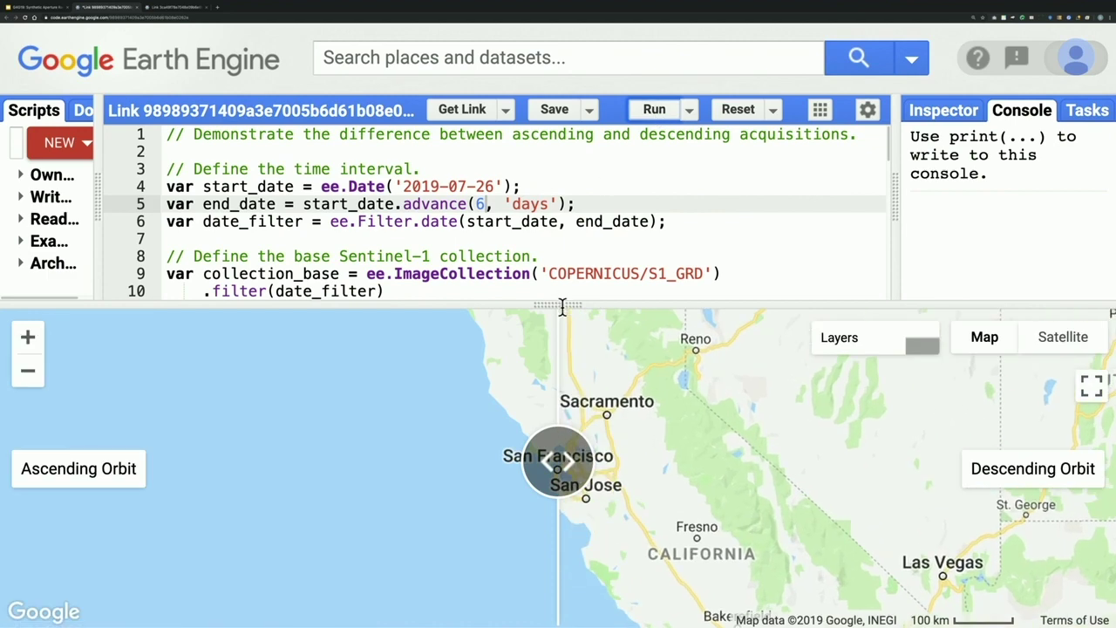
Step: Enlarge the map and switch both orbit sides from backscatter to incidence-angle imagery, shifting the divider east to the Las Vegas area
drag(563, 307, 566, 225)
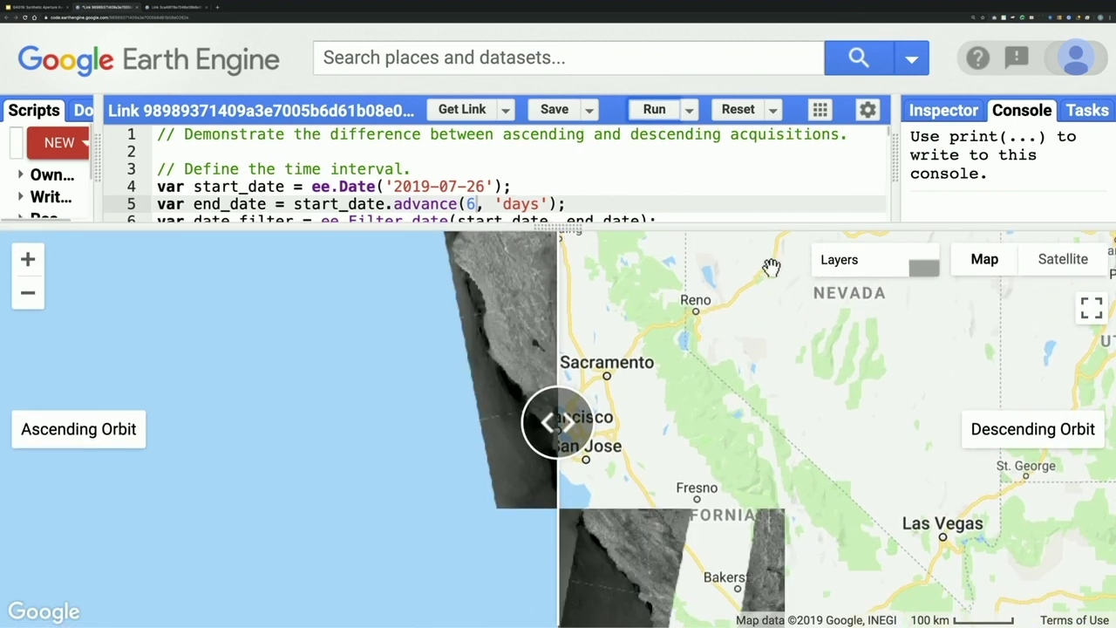
mouse_move(863, 274)
click(819, 292)
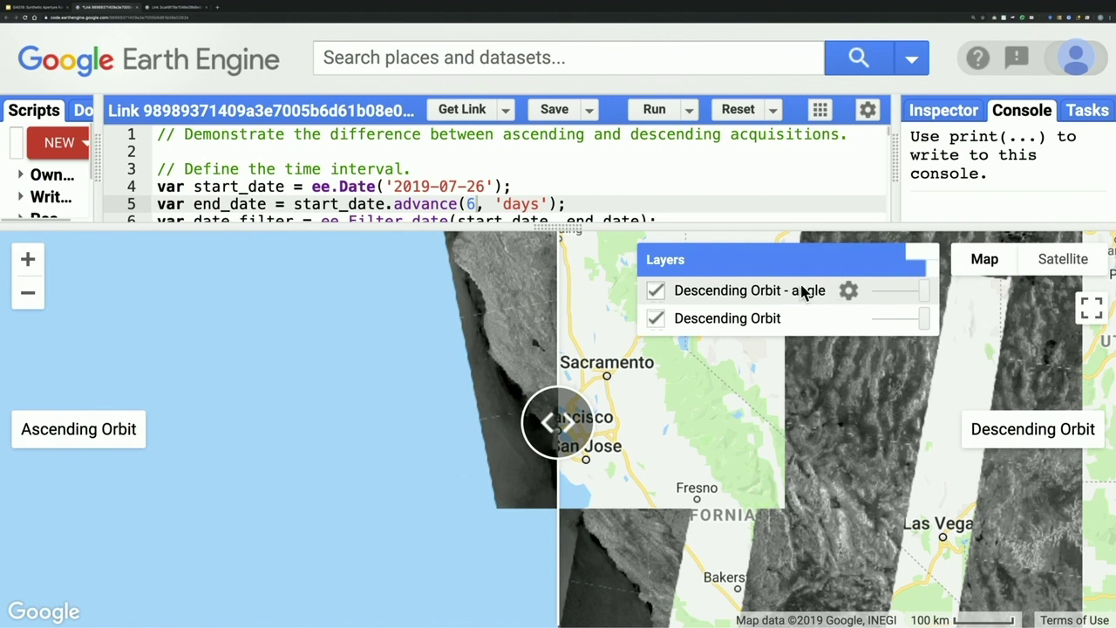
click(688, 319)
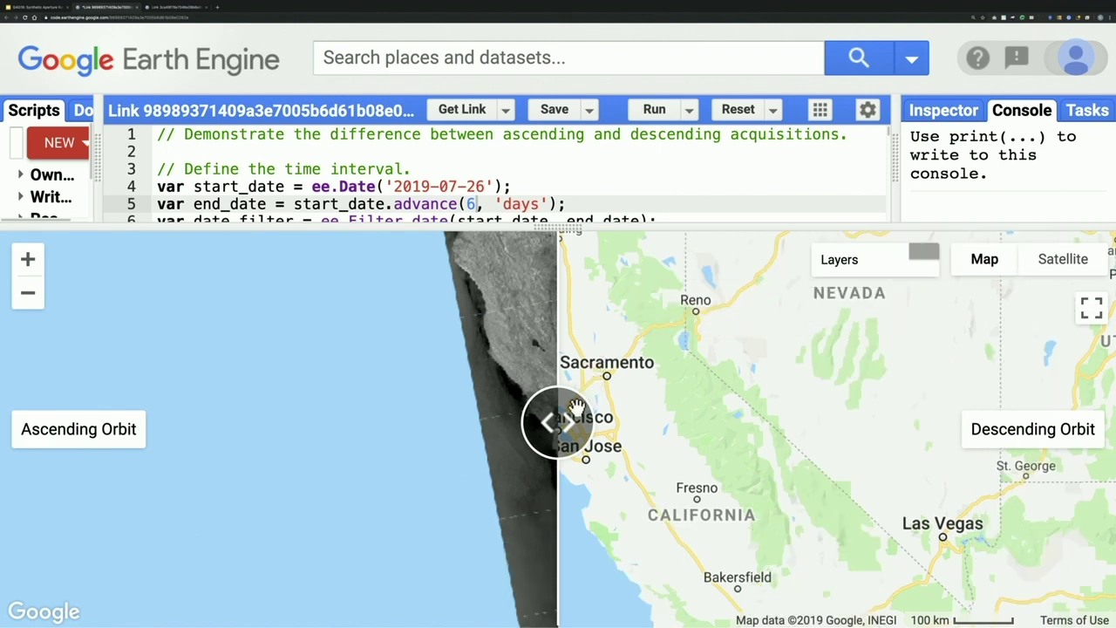
drag(575, 408, 1001, 361)
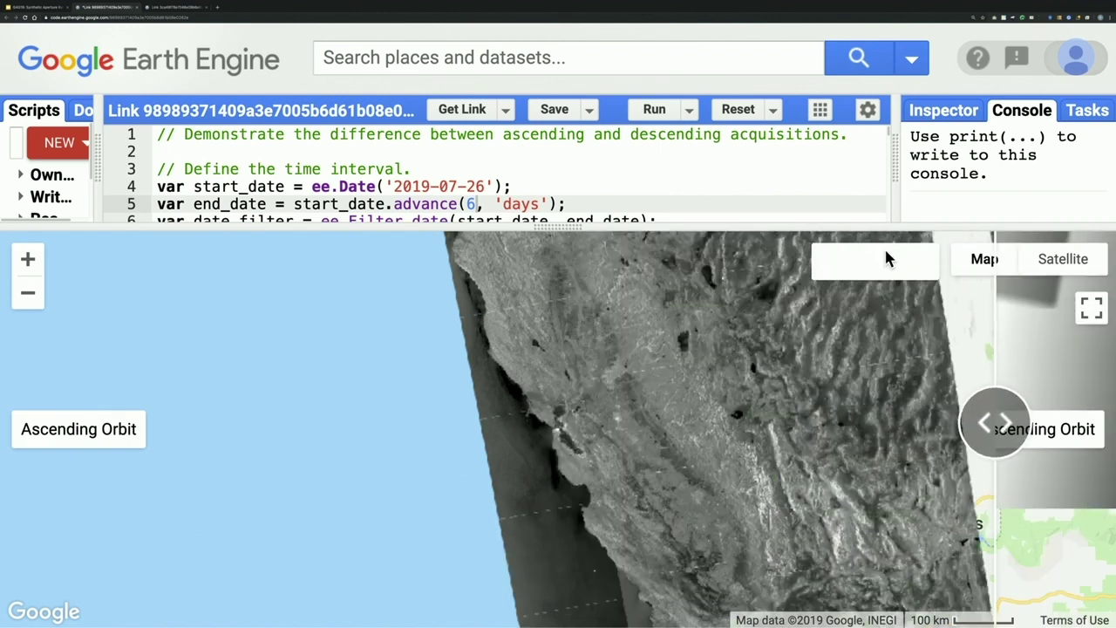
mouse_move(886, 257)
click(662, 291)
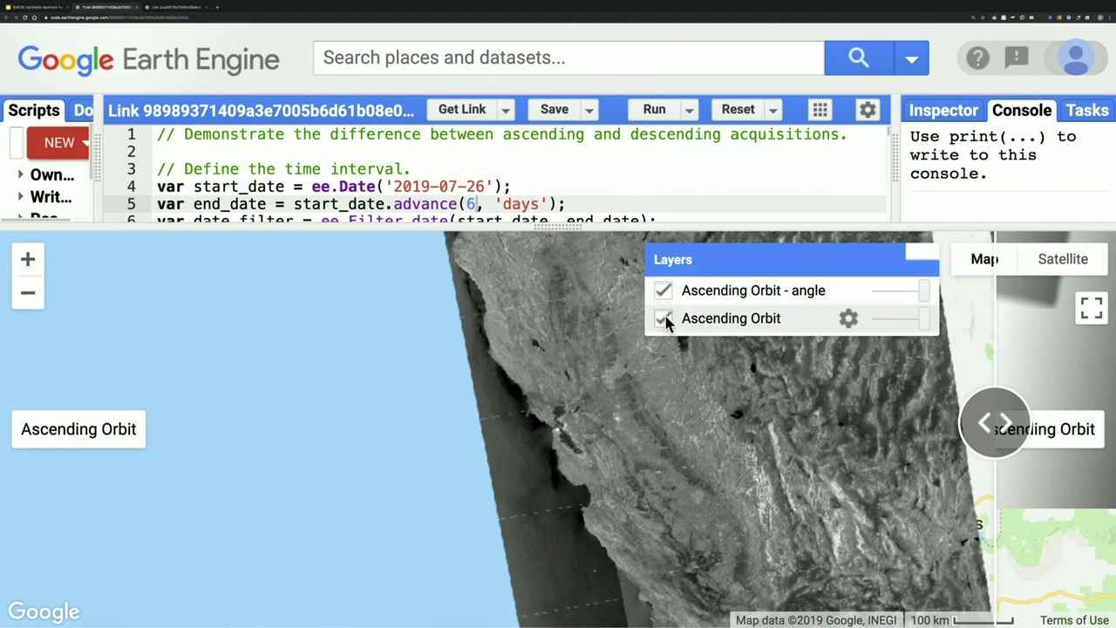
click(664, 319)
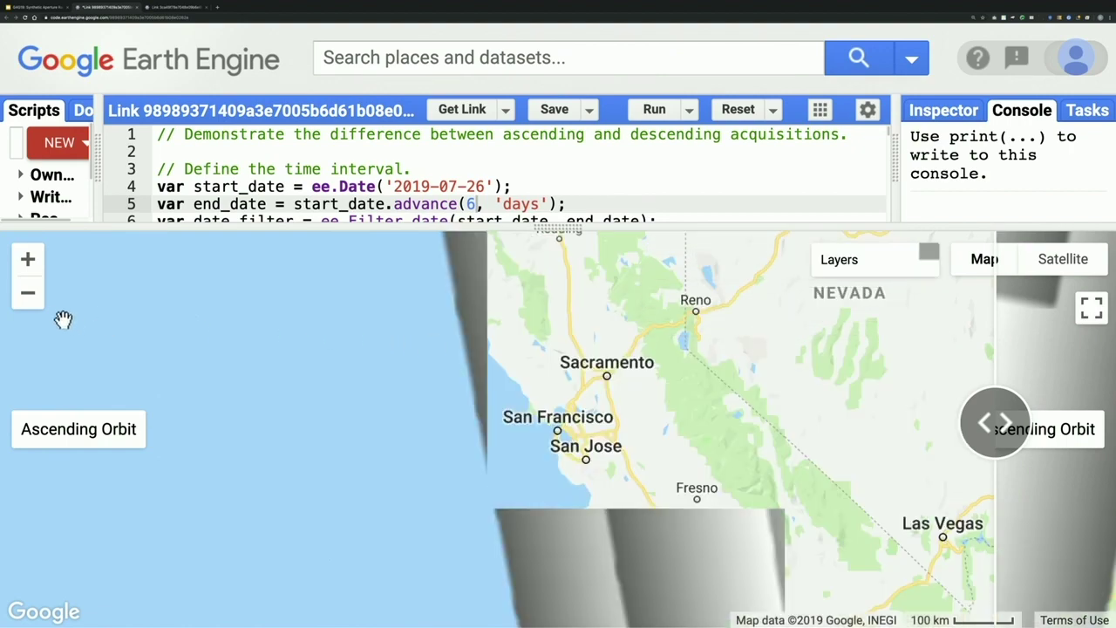
Step: Zoom the split map out to all of North America, collapse the script editor completely and shift the continent westward in view
click(27, 294)
click(27, 293)
click(27, 294)
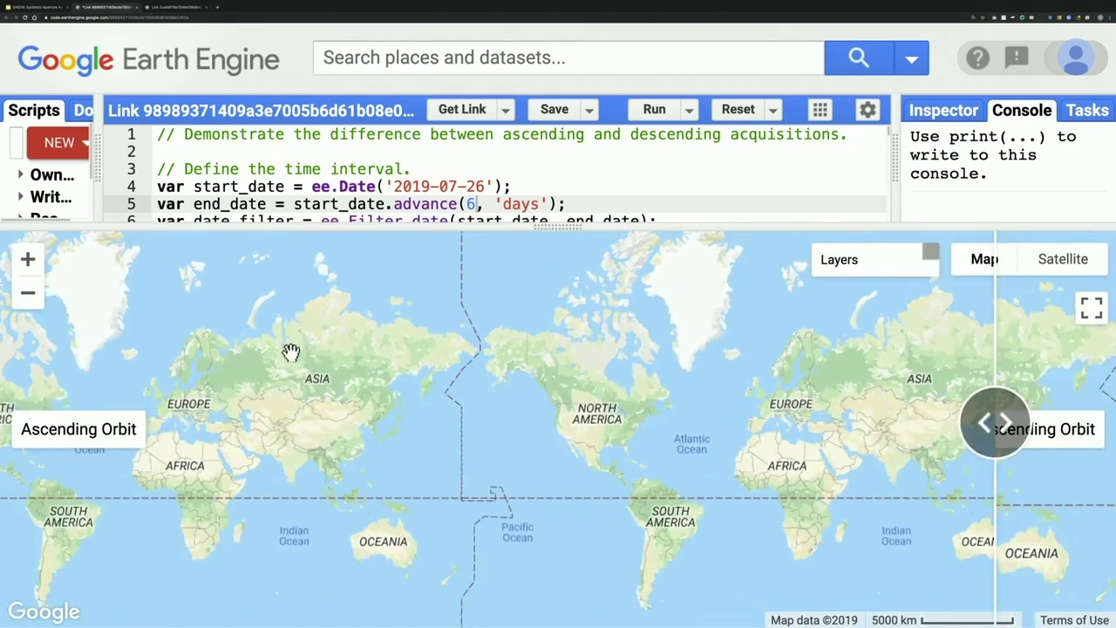
scroll(598, 418, up, 1)
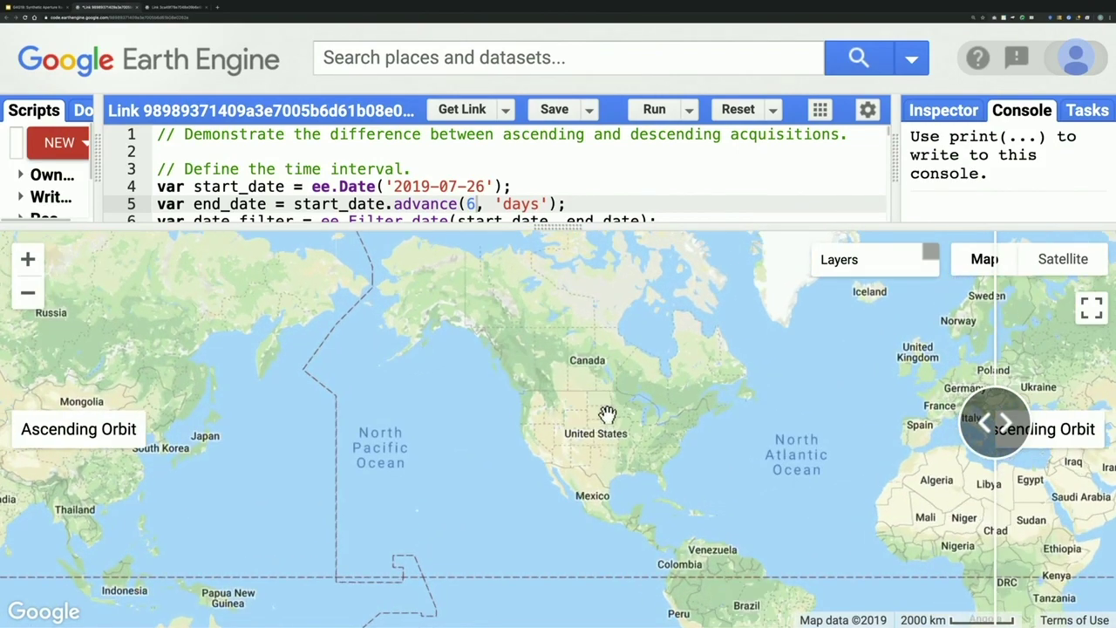
scroll(606, 414, up, 1)
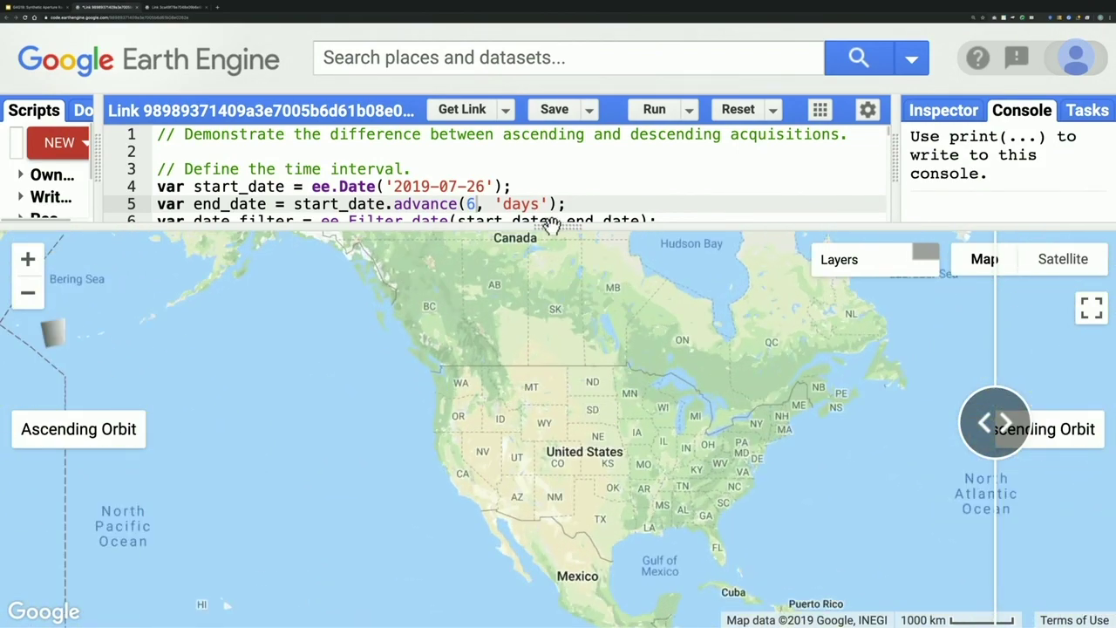
drag(550, 225, 561, 98)
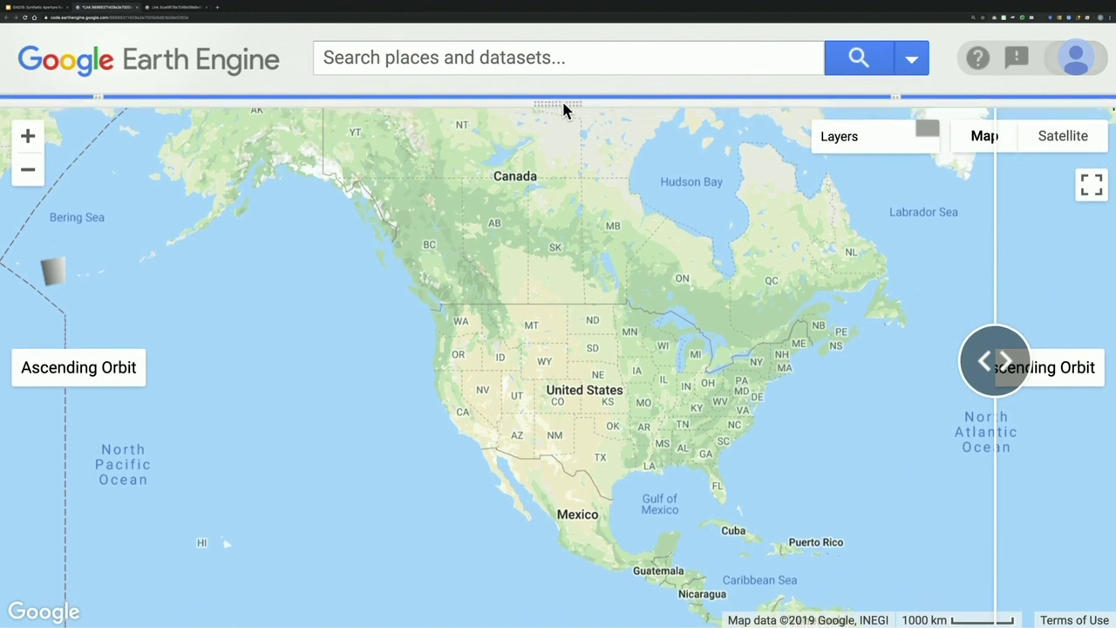
drag(617, 259, 537, 252)
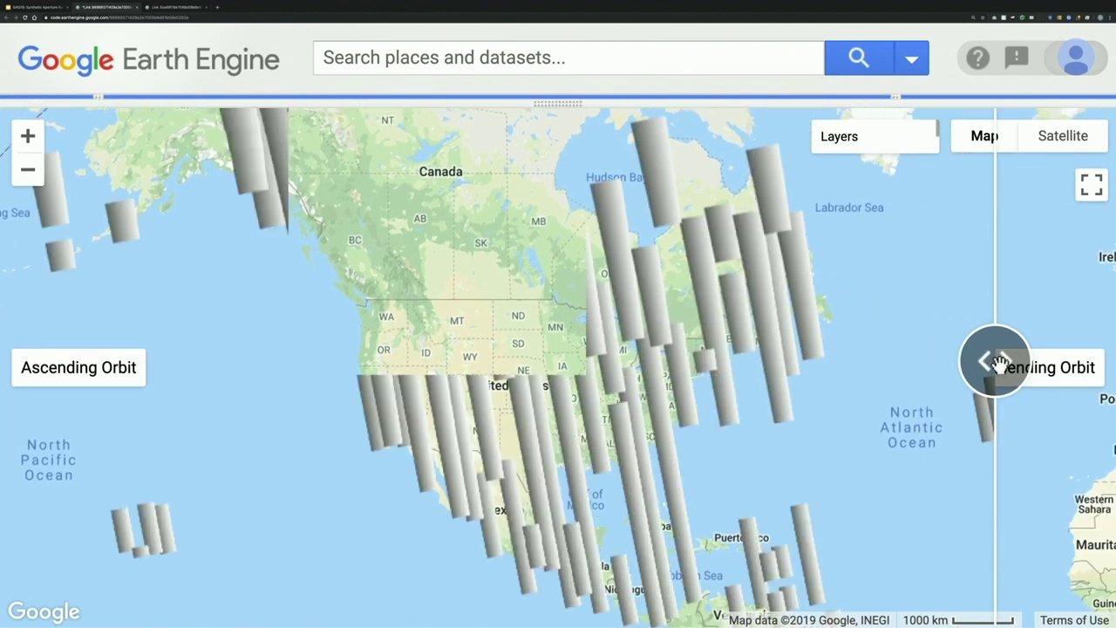
Step: Sweep the divider across North America and back to the central United States to compare six-day ascending and descending coverage
drag(994, 360, 846, 386)
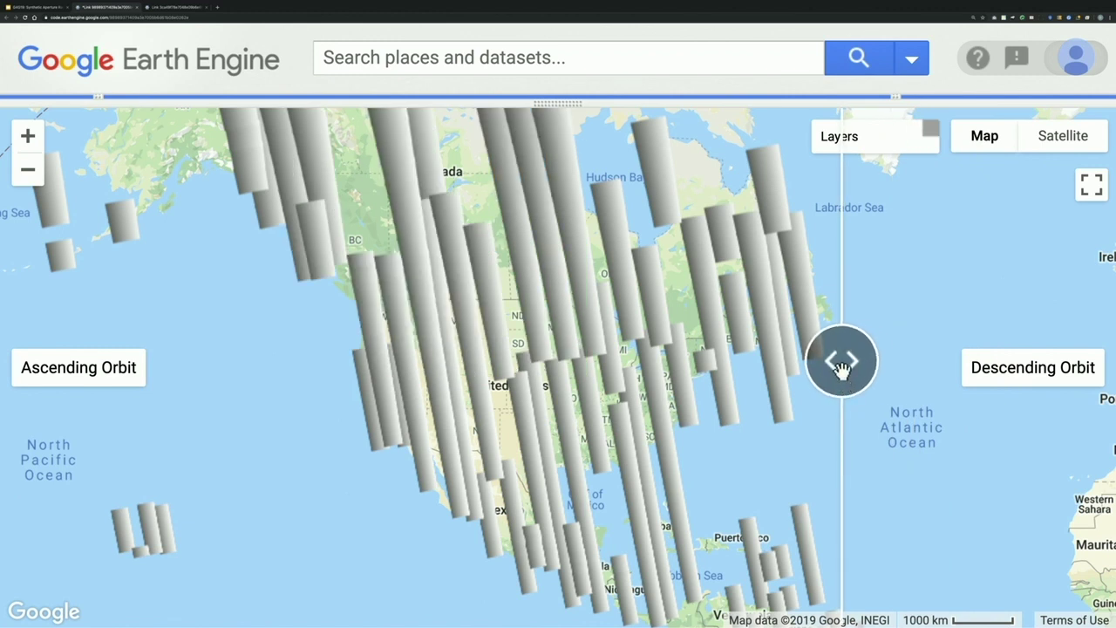
drag(841, 368, 276, 470)
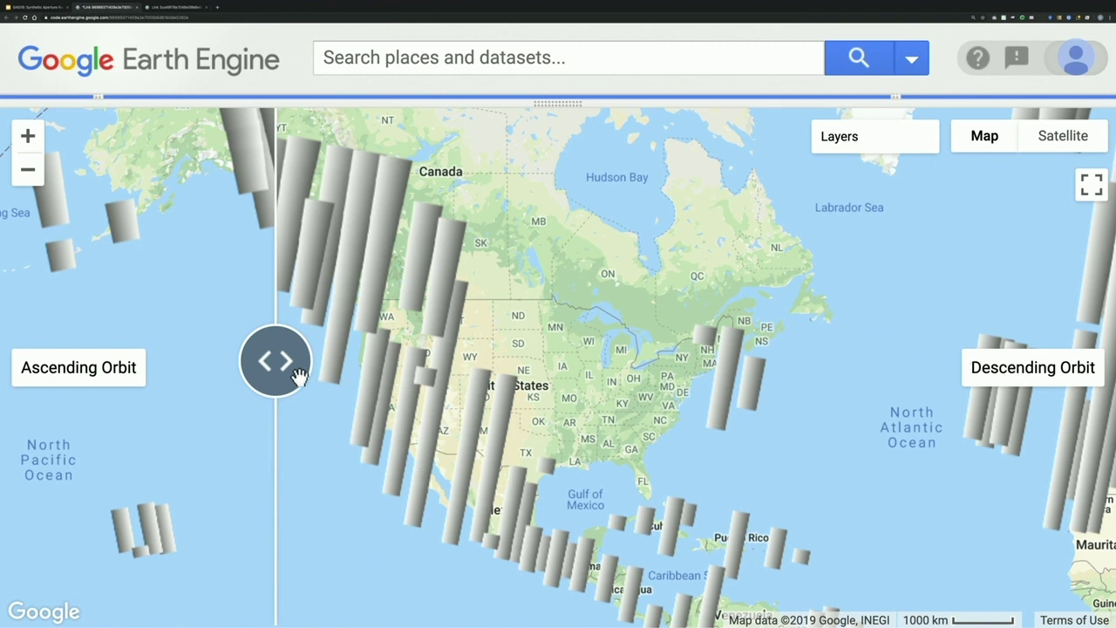
drag(279, 364, 511, 419)
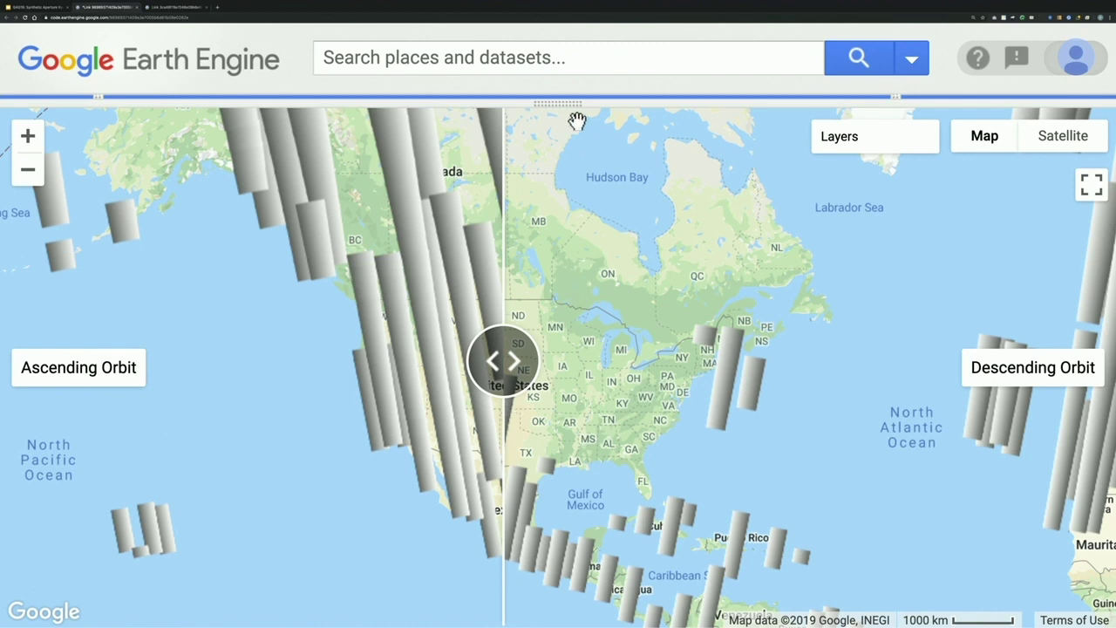
Step: Partly reveal the script editor, switch back to the slide presentation and advance to the Sentinel-1 Product Modes slide
drag(567, 106, 535, 131)
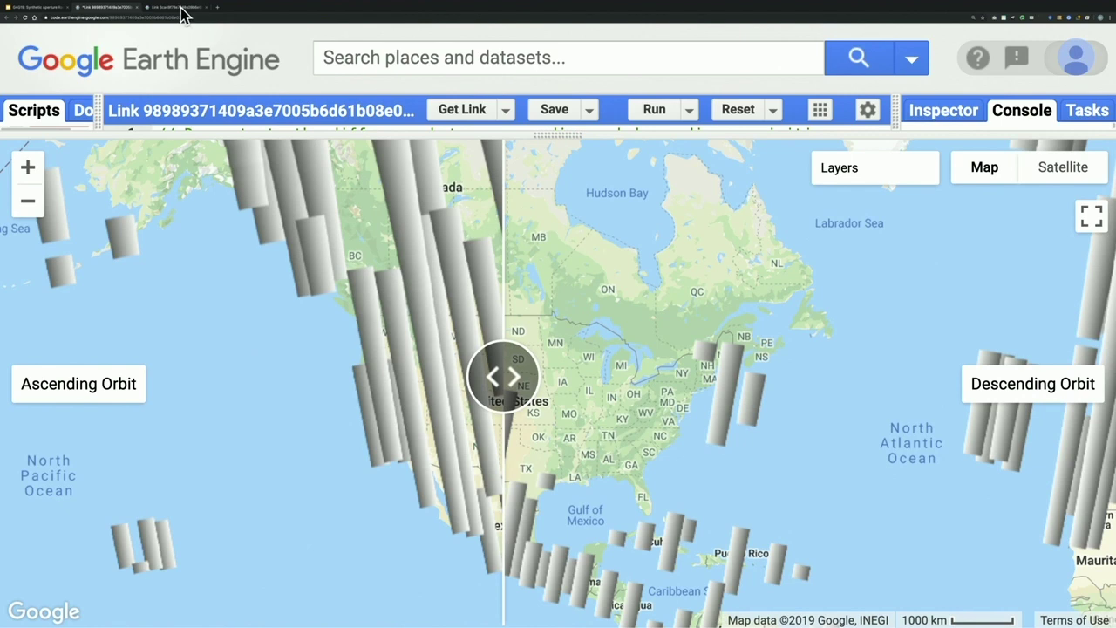
click(57, 8)
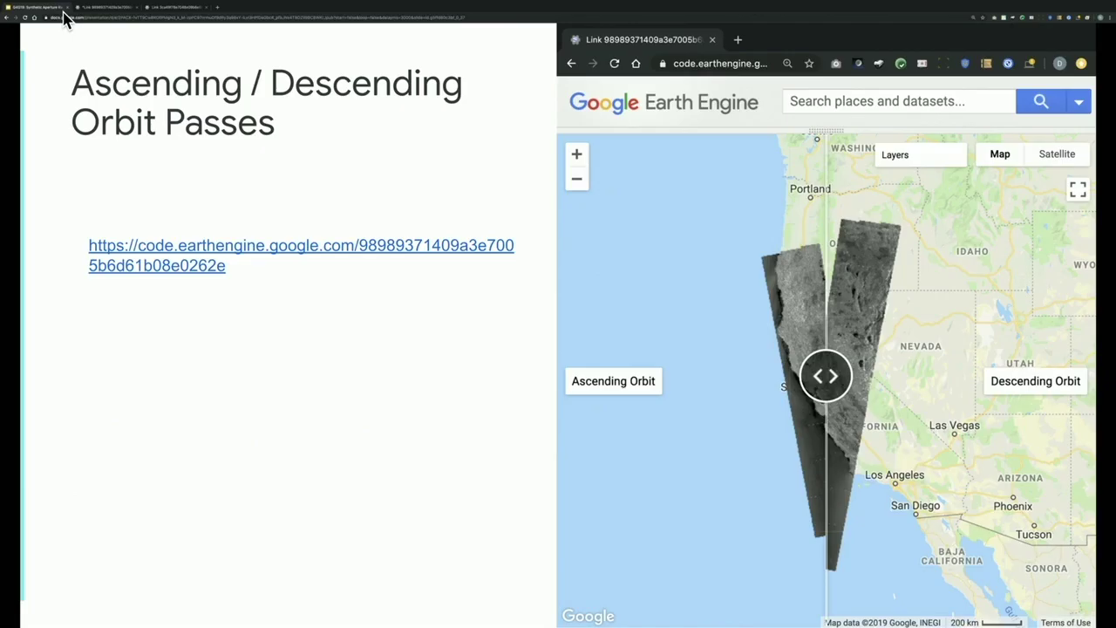
click(110, 78)
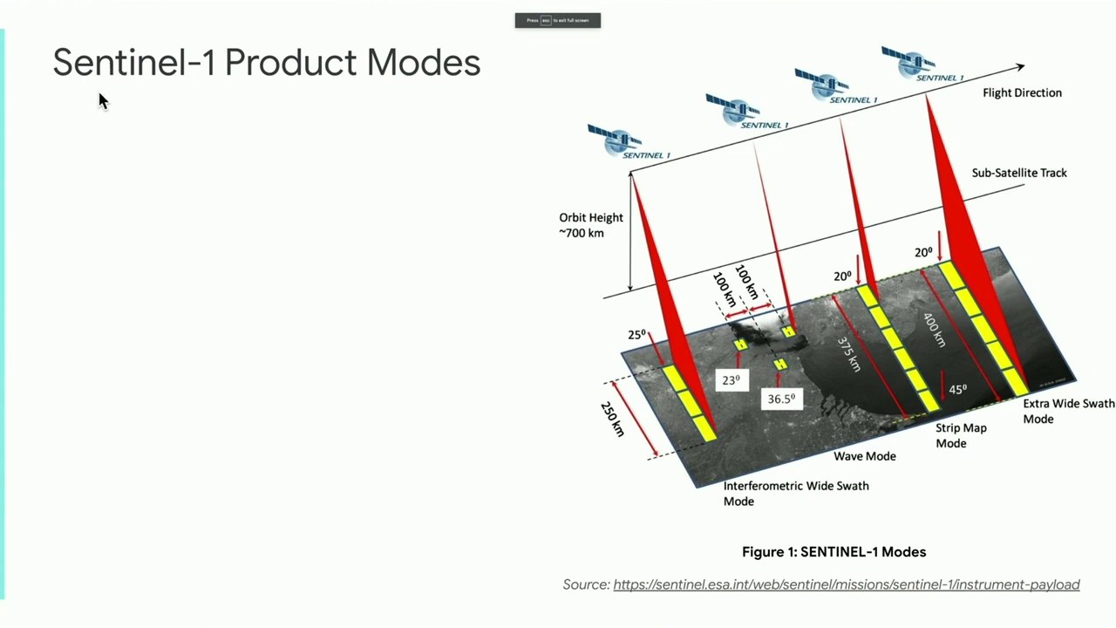